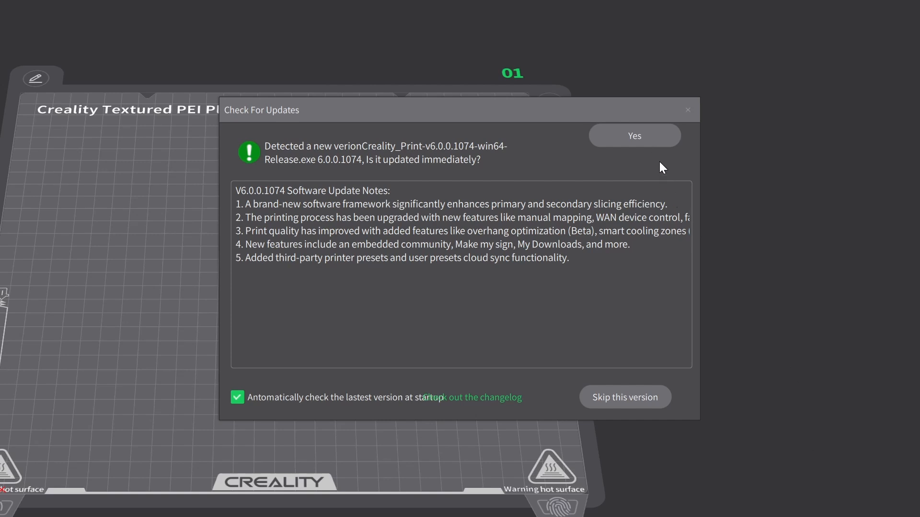
# Accept the update to version 6.0.0.1074 and save CrealityPrint_6.0.0.1074_Release.exe in the Downloads folder
pyautogui.click(637, 136)
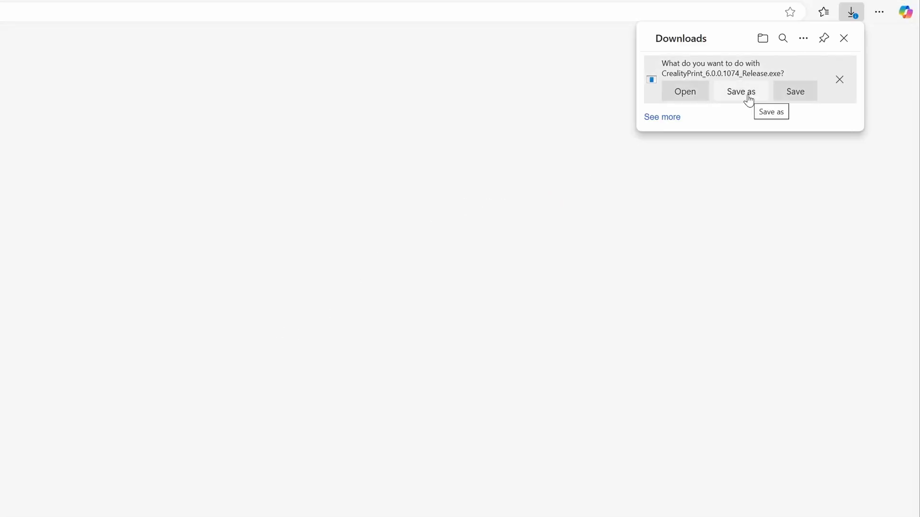
pyautogui.click(748, 94)
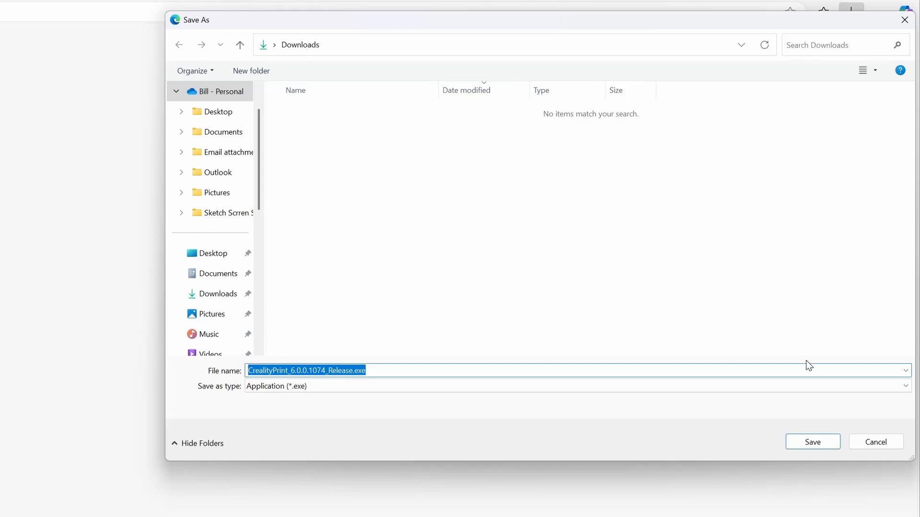
pyautogui.click(804, 443)
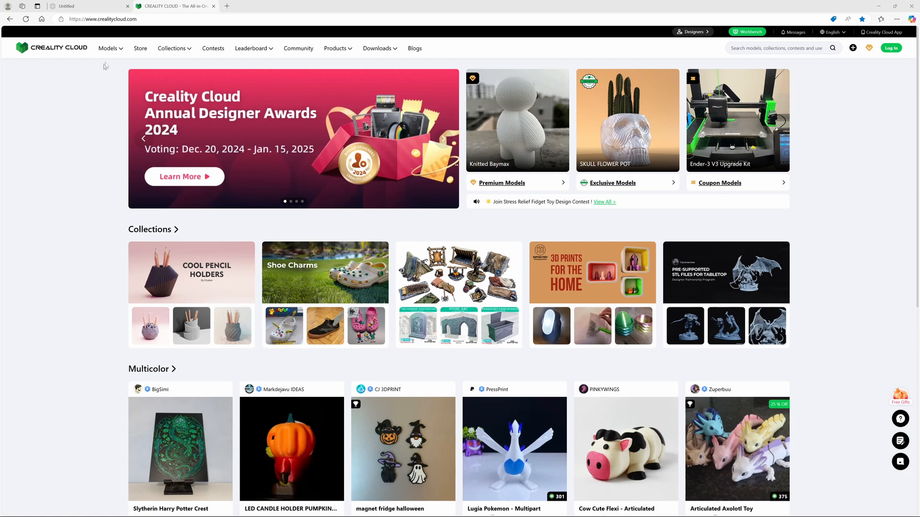
# Open the Creality Print (FFF Slicer) download page from Creality Cloud's software downloads
pyautogui.moveTo(386, 50)
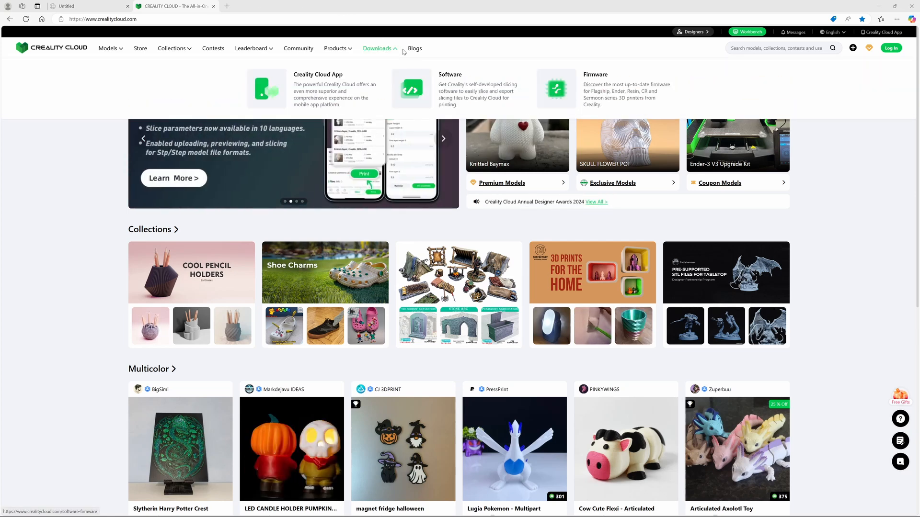
pyautogui.click(449, 81)
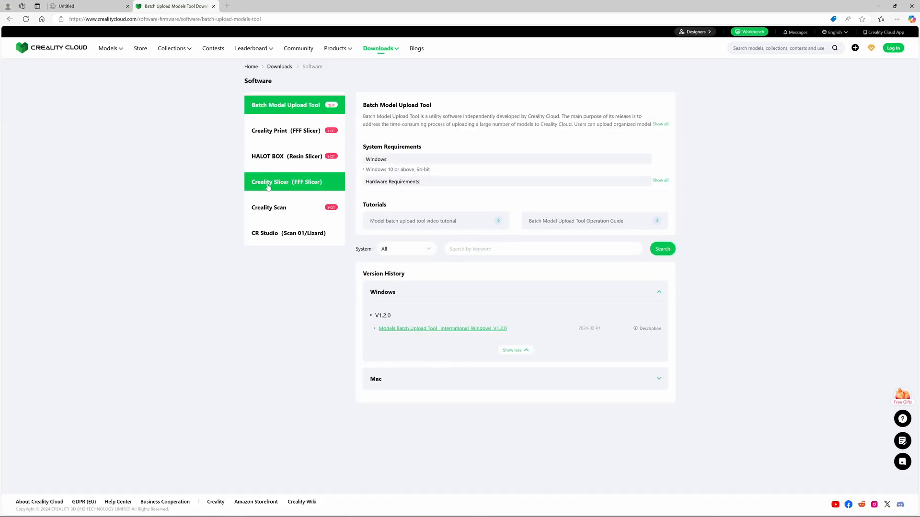
pyautogui.click(279, 131)
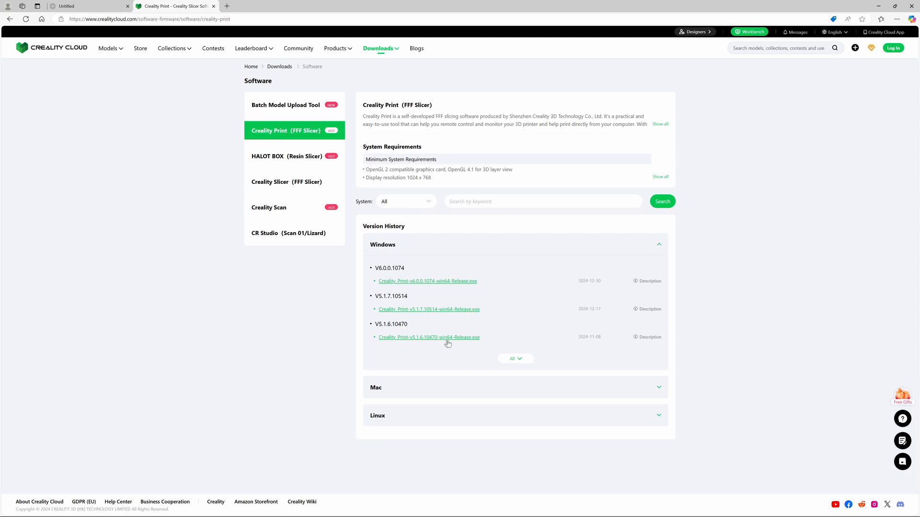
# Expand the Mac and Linux version histories of Creality Print and review the releases listed
pyautogui.click(659, 389)
pyautogui.scroll(-1, 495, 410)
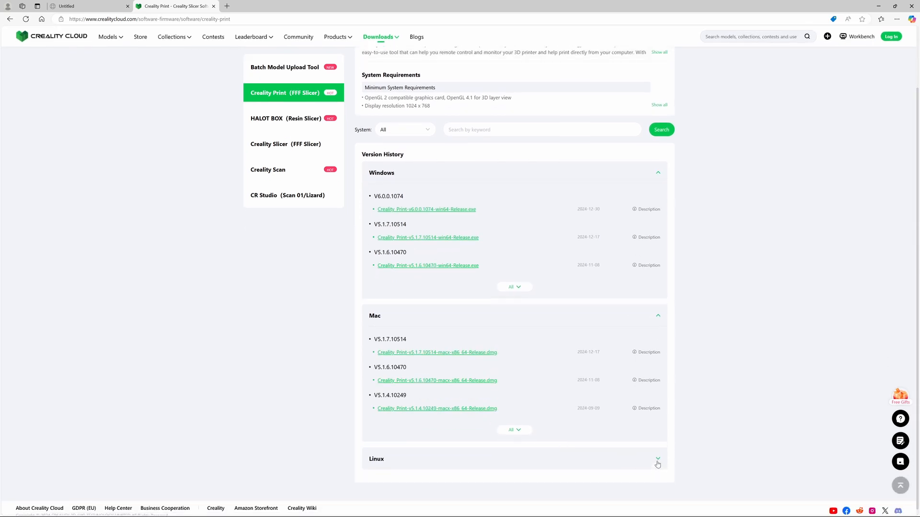
pyautogui.click(656, 461)
pyautogui.scroll(-2, 589, 464)
pyautogui.scroll(2, 555, 448)
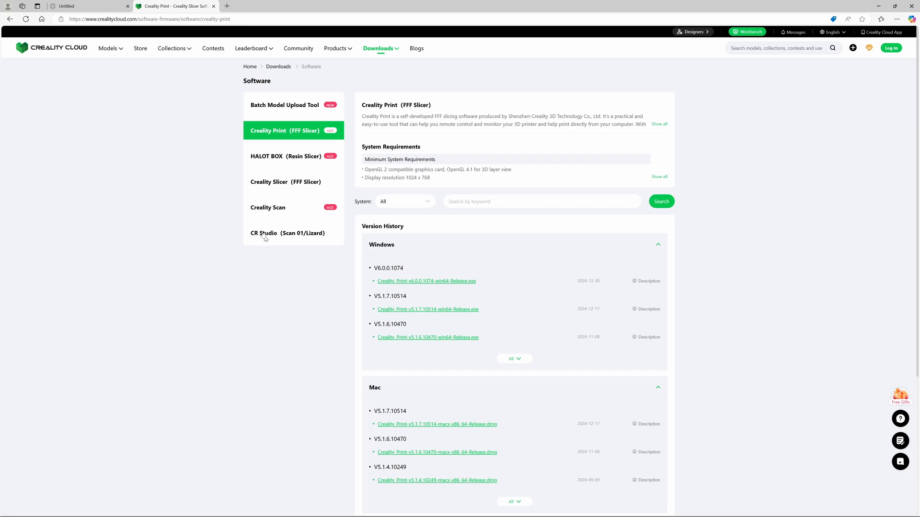
# Request the Windows installer Creality_Print-v6.0.0.1074-win64-Release.exe from the version history and dismiss the duplicate download
pyautogui.click(457, 282)
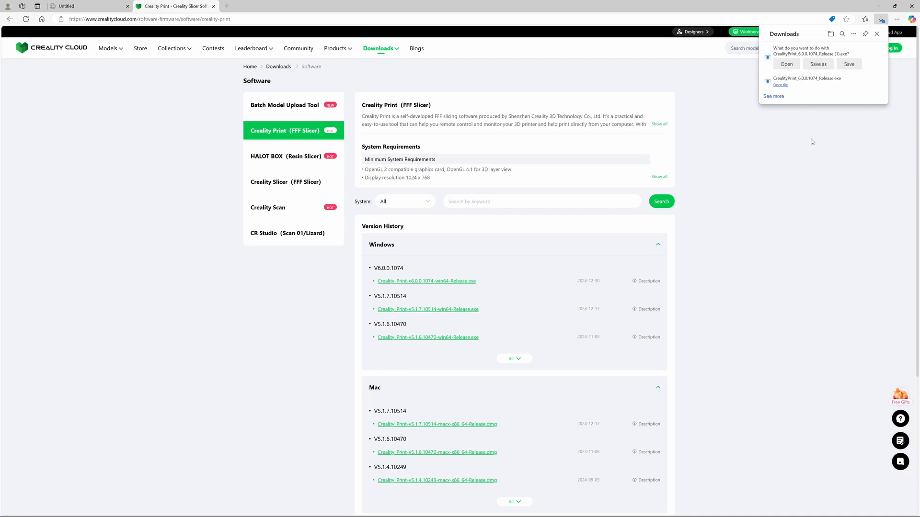
pyautogui.click(874, 58)
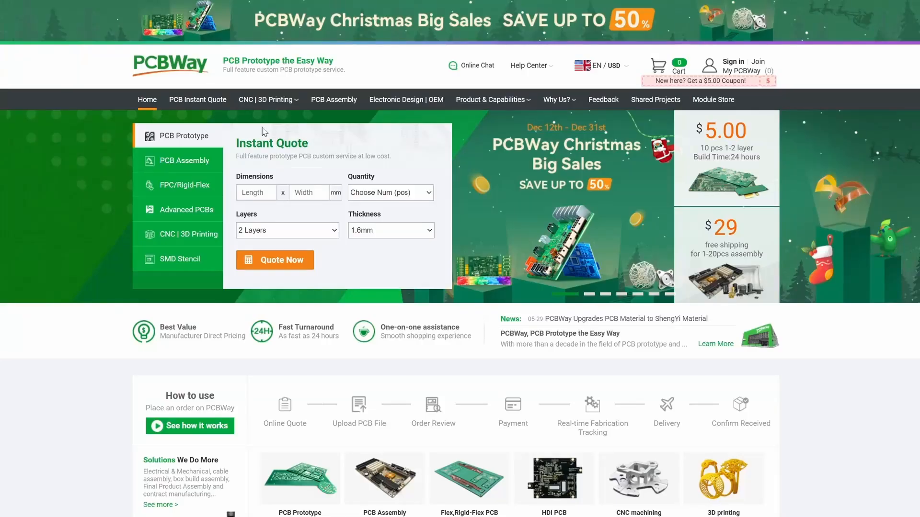
# Open the 3D printing quote page on the PCBWay website and add a design file to its upload area
pyautogui.moveTo(269, 100)
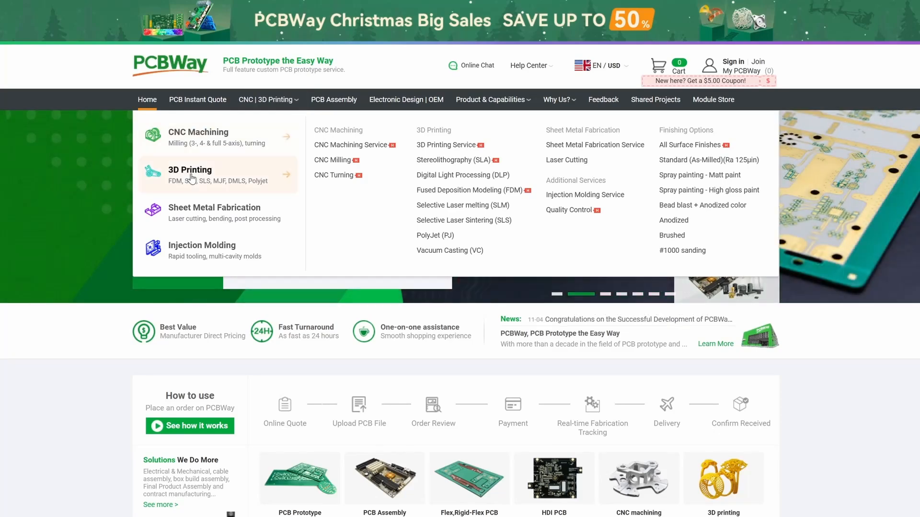
pyautogui.click(191, 176)
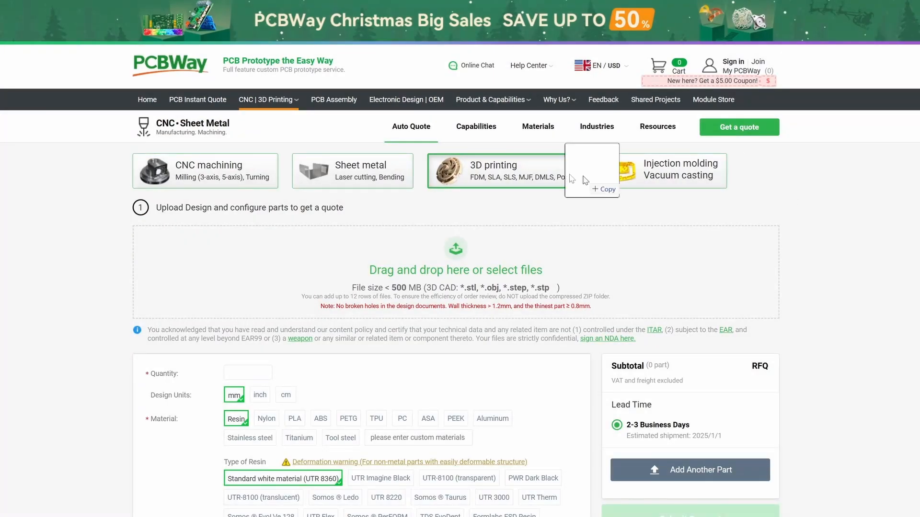
pyautogui.moveTo(585, 181); pyautogui.dragTo(364, 266)
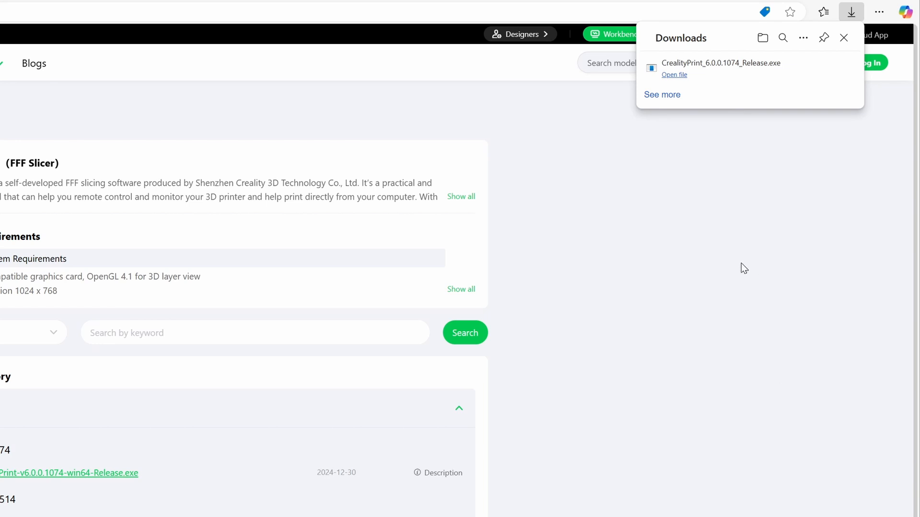
# Launch the downloaded CrealityPrint_6.0.0.1074_Release.exe installer, let it close the running program, and proceed past the welcome page
pyautogui.click(674, 75)
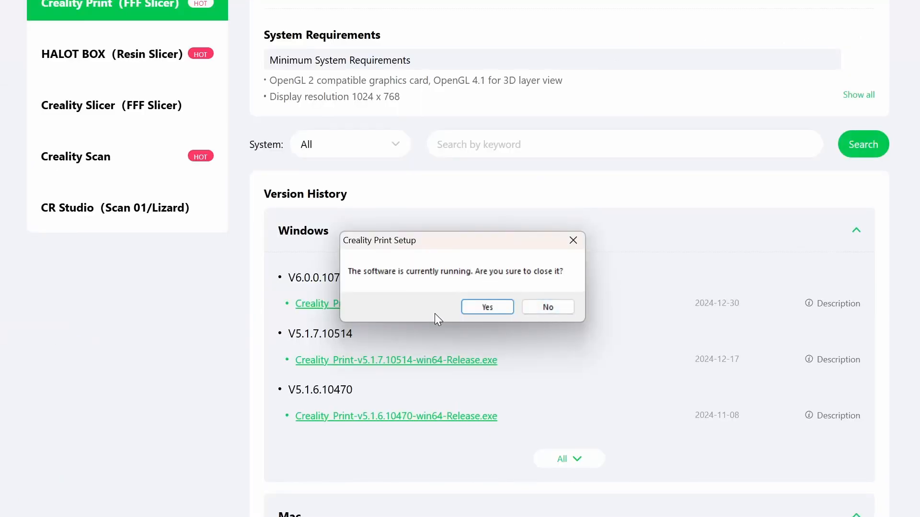
pyautogui.click(491, 308)
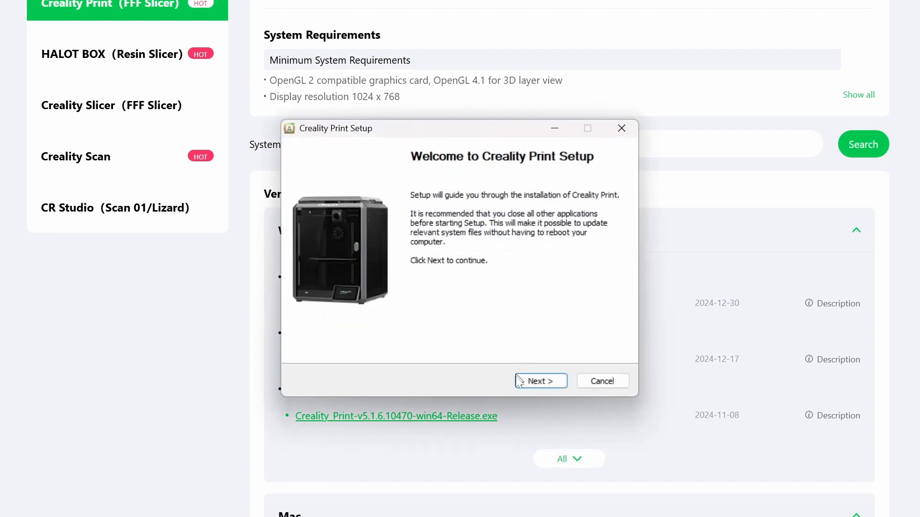
pyautogui.click(528, 391)
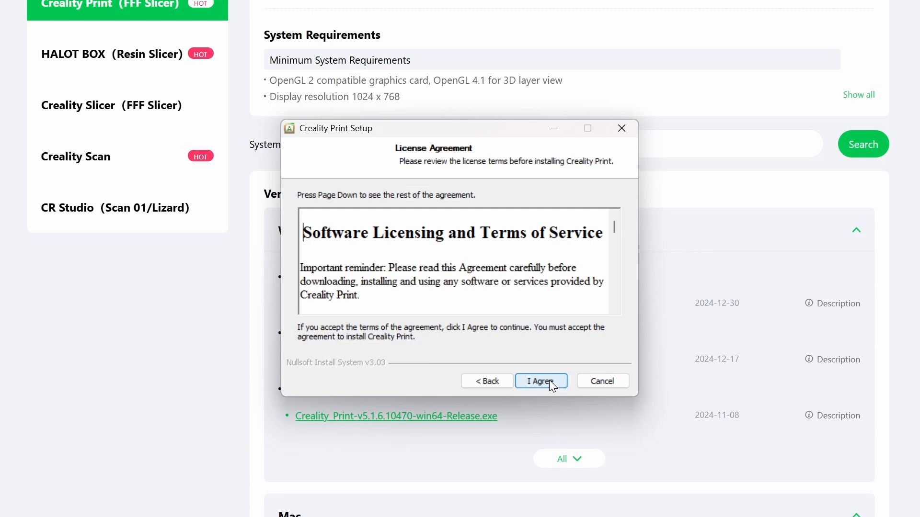
# Accept the license, install to C:\Program Files\Creality\Creality Print 6.0 with the Creality Print Start Menu folder, and finish by running the program
pyautogui.click(550, 382)
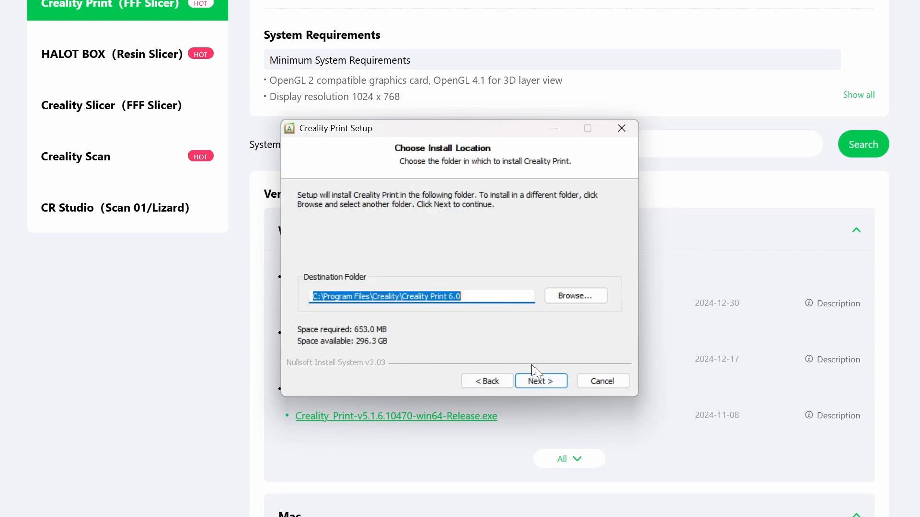
pyautogui.click(548, 379)
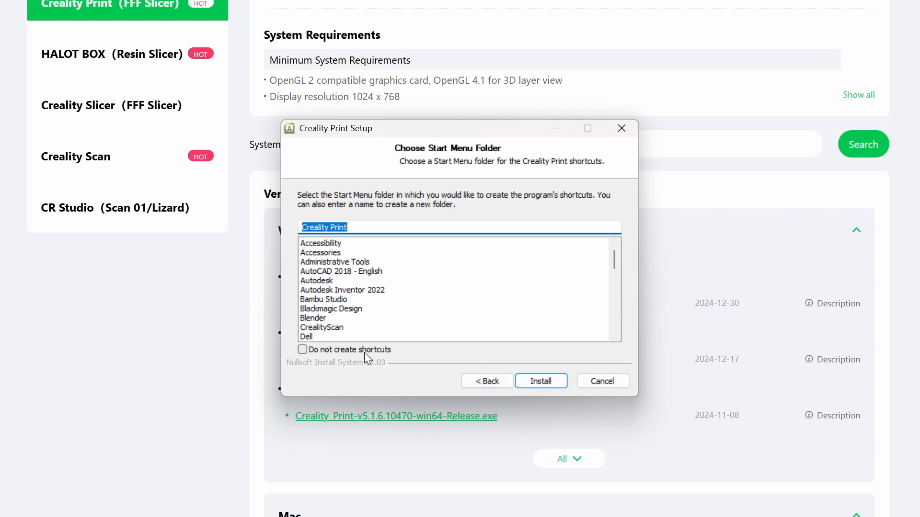
pyautogui.click(541, 382)
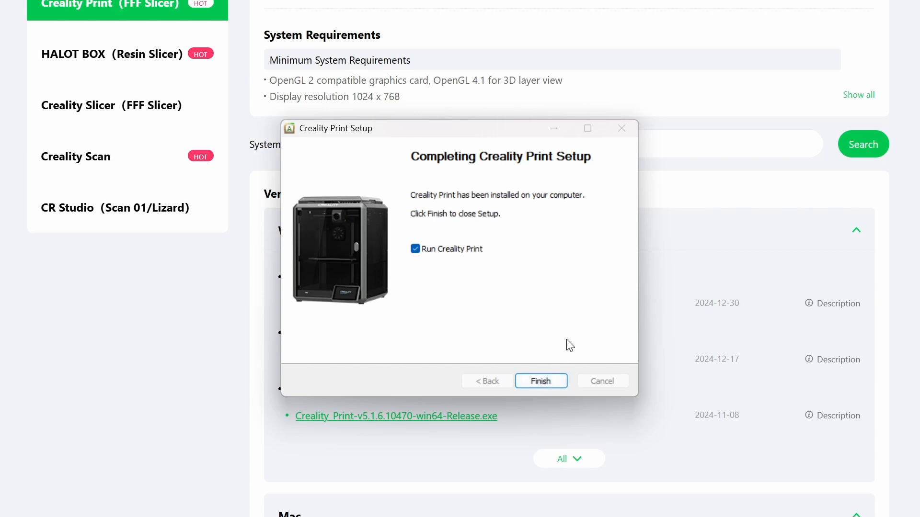
pyautogui.click(547, 385)
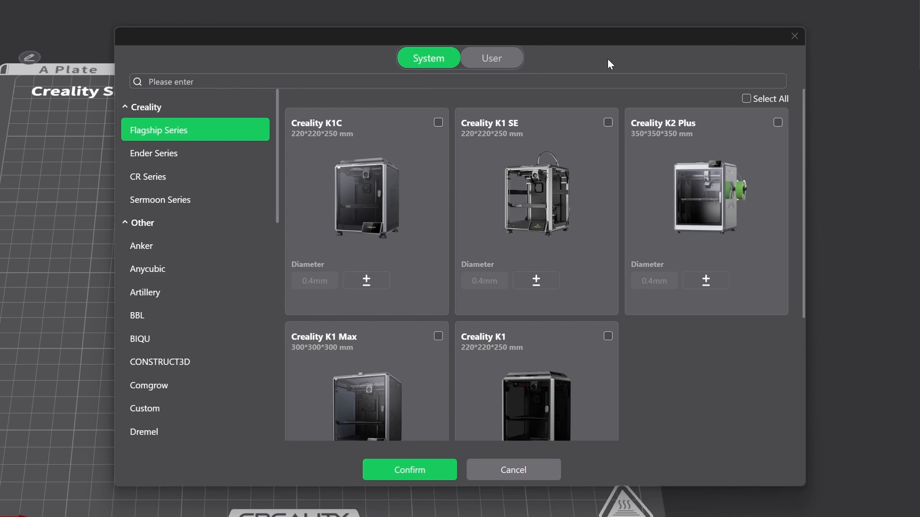
# Select the Creality K1 Max from the Flagship Series and the Creality Ender-3 V3 SE from the Ender Series
pyautogui.click(438, 338)
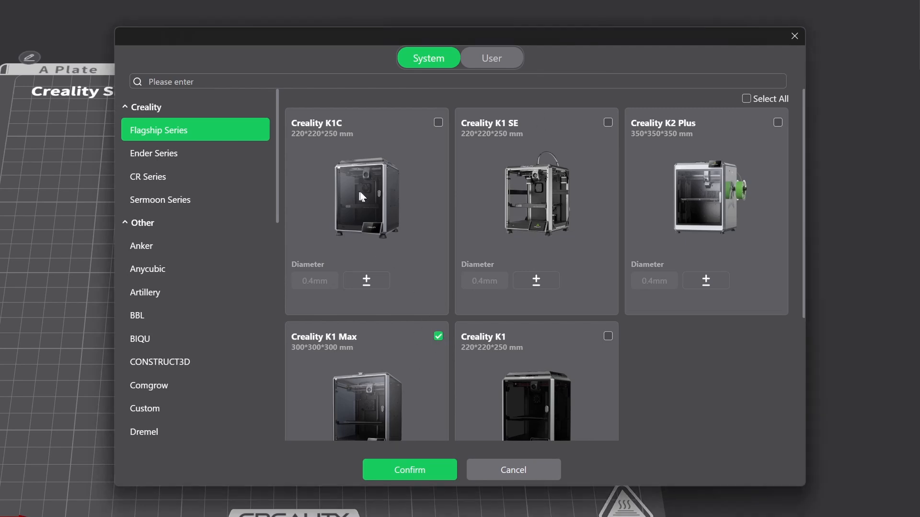
pyautogui.scroll(-3, 733, 402)
pyautogui.scroll(3, 733, 401)
pyautogui.scroll(-2, 709, 389)
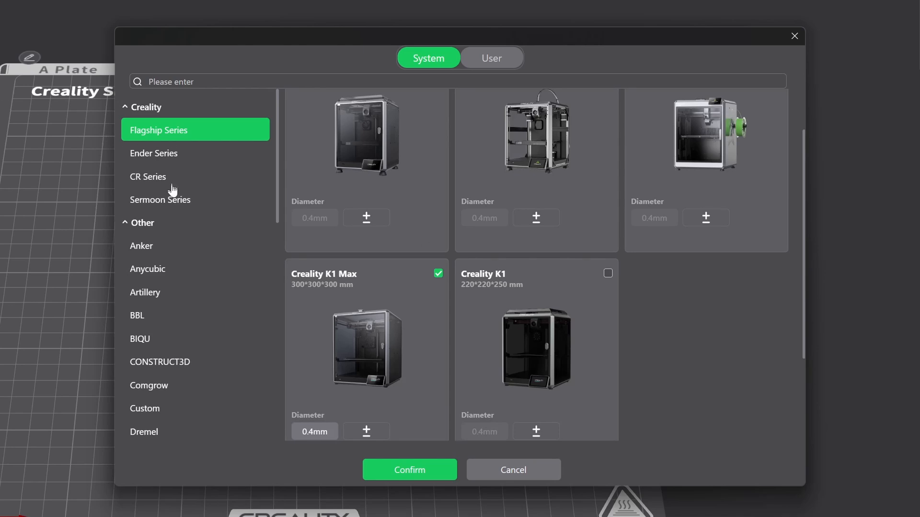
pyautogui.click(160, 159)
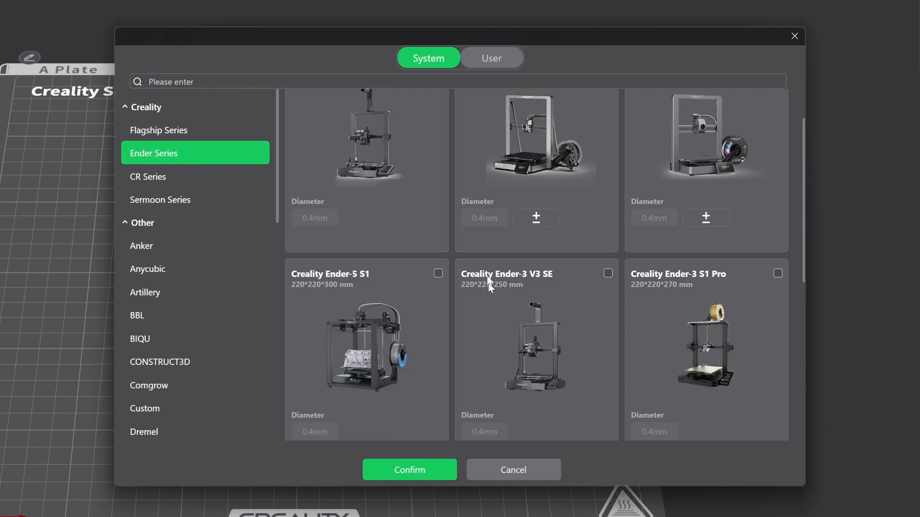
pyautogui.click(608, 273)
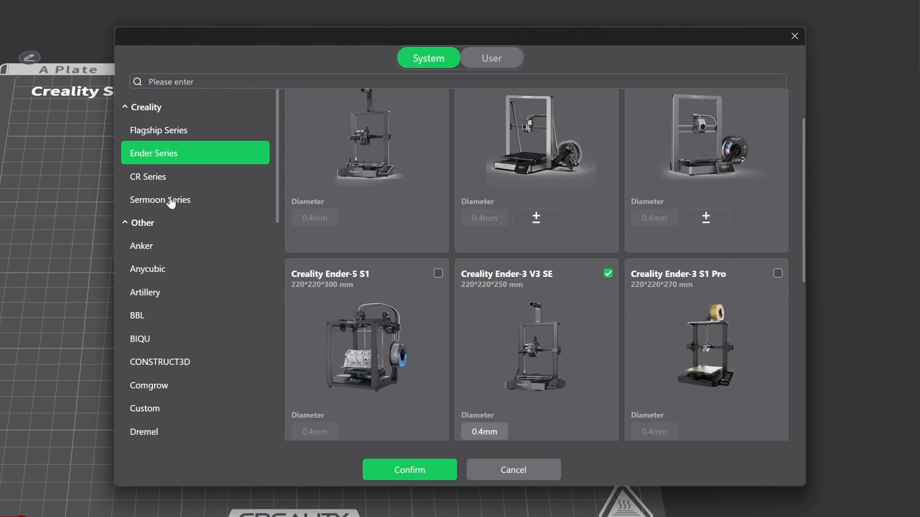
# Select the Bambu Lab X1 Carbon, P1S and A1 printers from the BBL list
pyautogui.click(137, 317)
pyautogui.scroll(3, 345, 207)
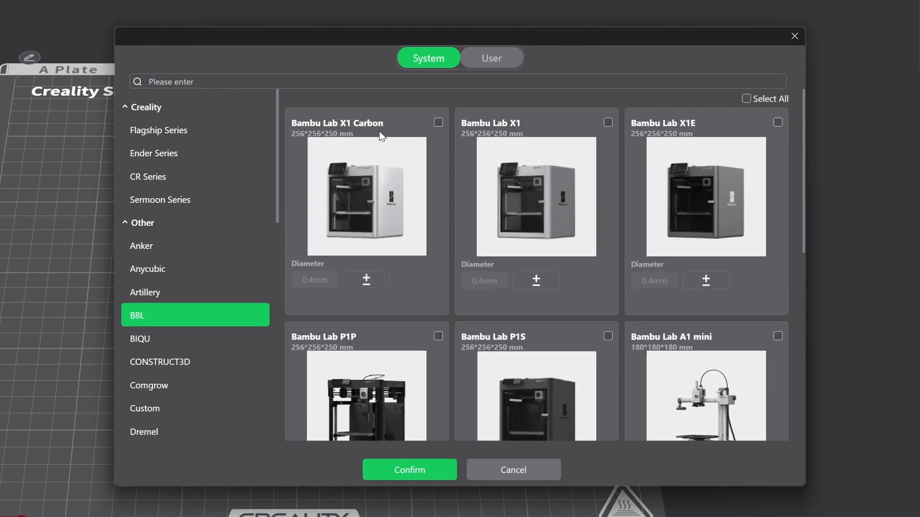
pyautogui.click(438, 123)
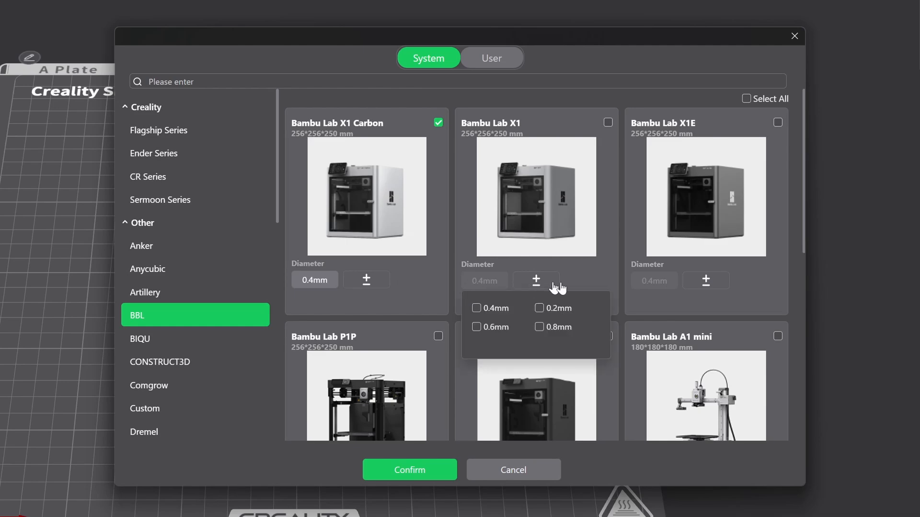
pyautogui.scroll(-3, 558, 284)
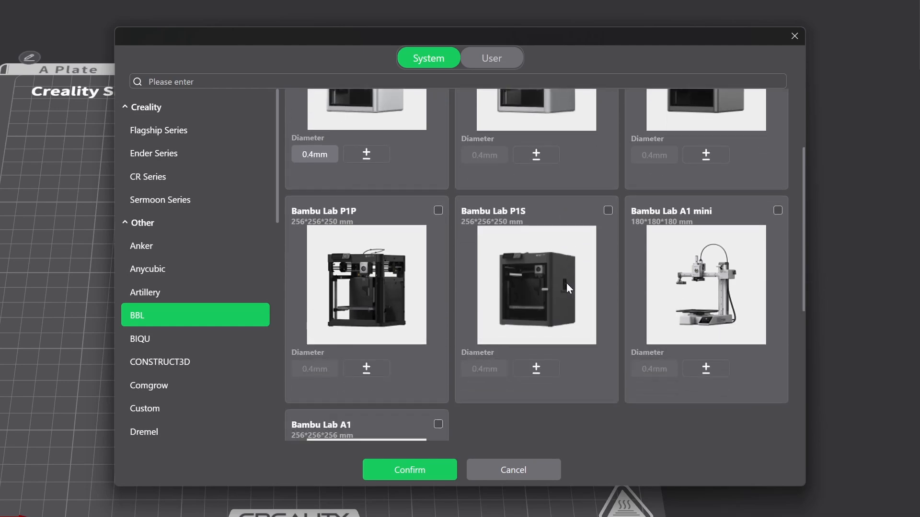
pyautogui.click(608, 211)
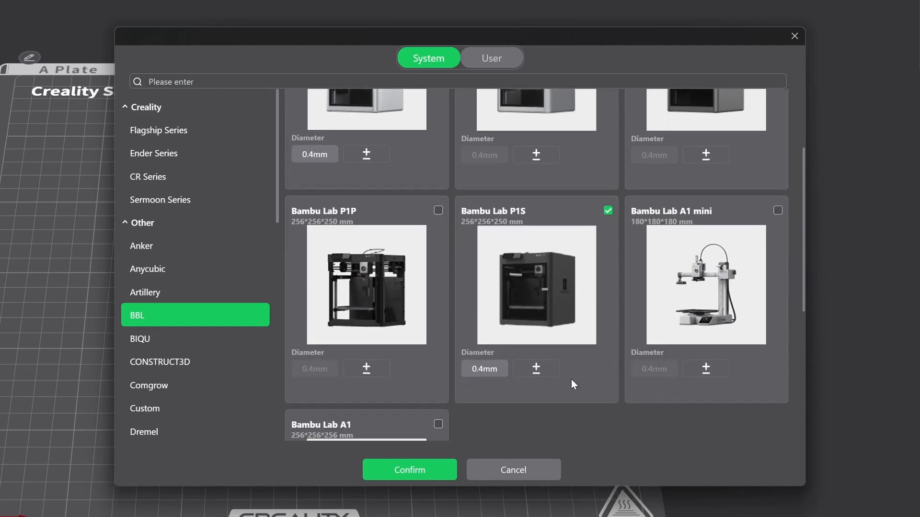
pyautogui.scroll(-6, 571, 379)
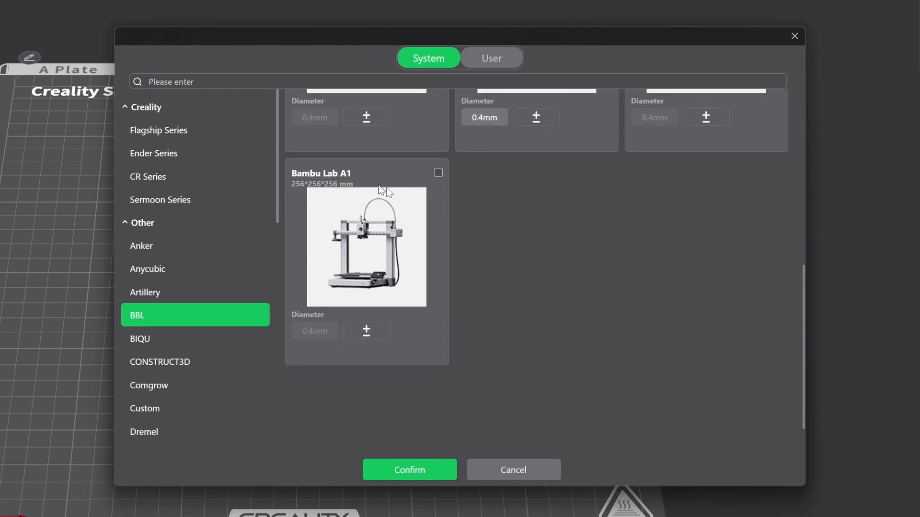
pyautogui.click(439, 173)
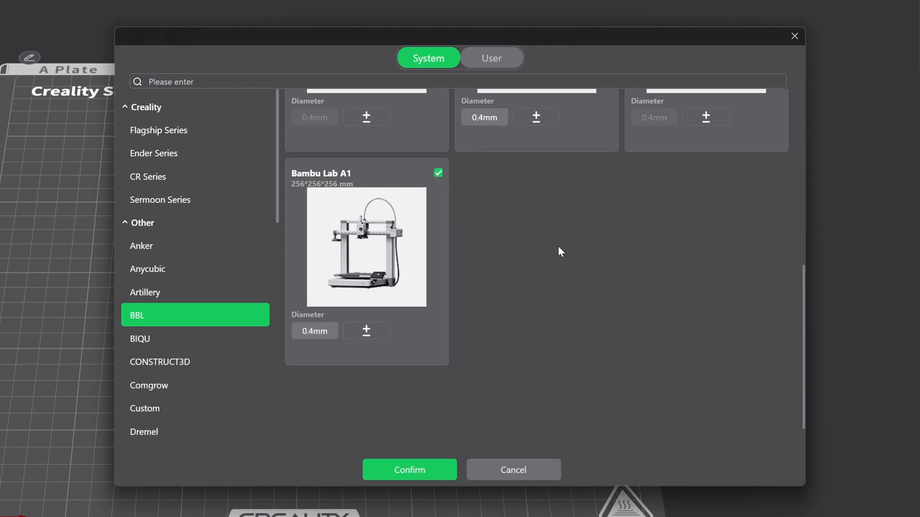
# Review the selected printers in the BBL, Ender and Flagship lists, including the K1 Max nozzle diameter
pyautogui.scroll(4, 558, 246)
pyautogui.scroll(2, 522, 349)
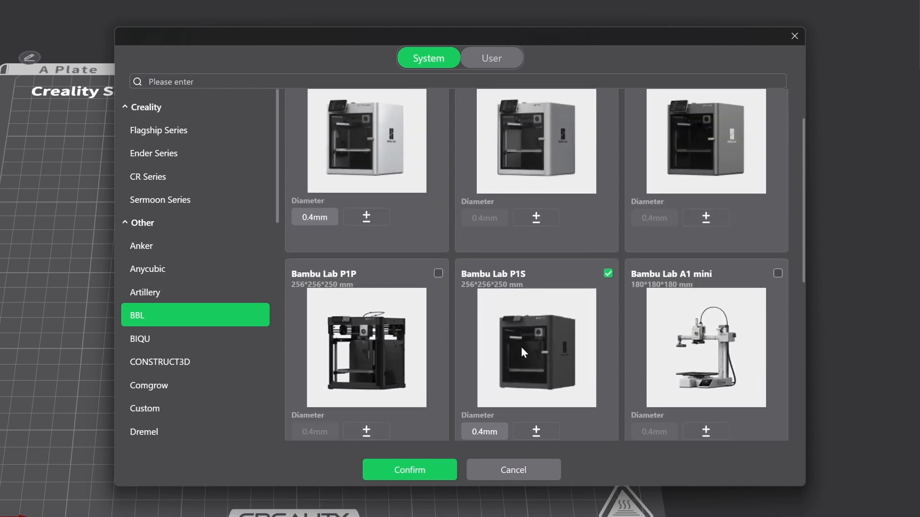
pyautogui.scroll(1, 523, 350)
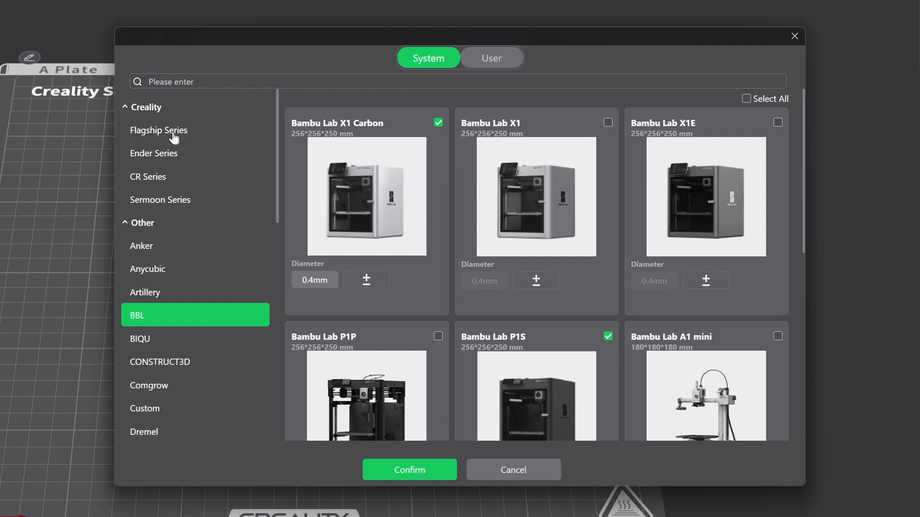
pyautogui.click(160, 154)
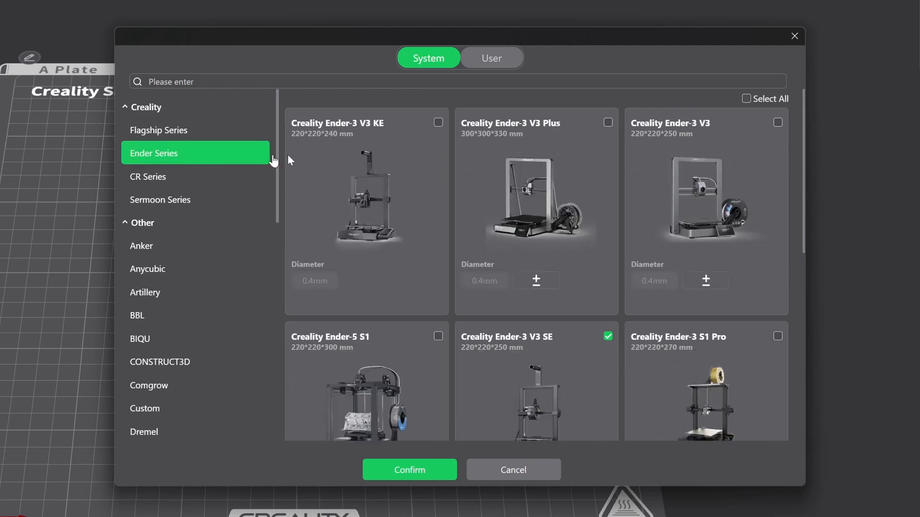
pyautogui.click(178, 136)
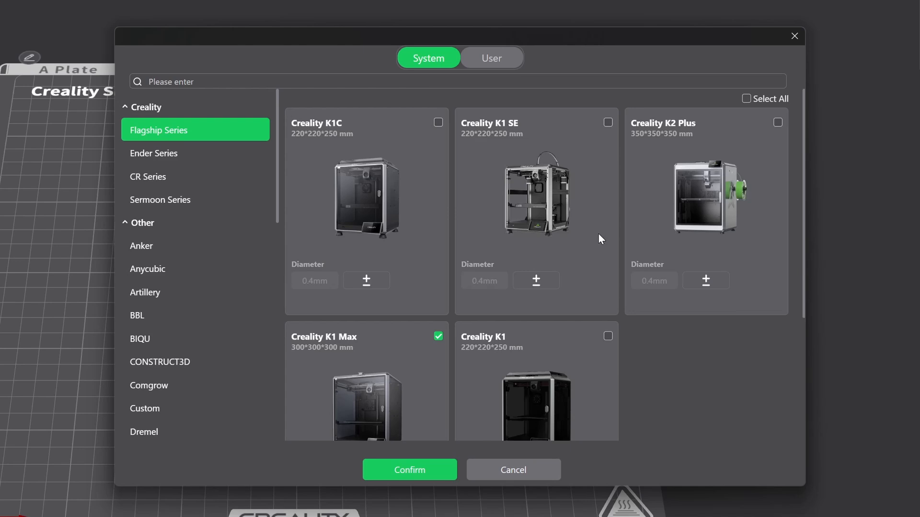
pyautogui.scroll(-2, 599, 235)
pyautogui.scroll(-1, 369, 341)
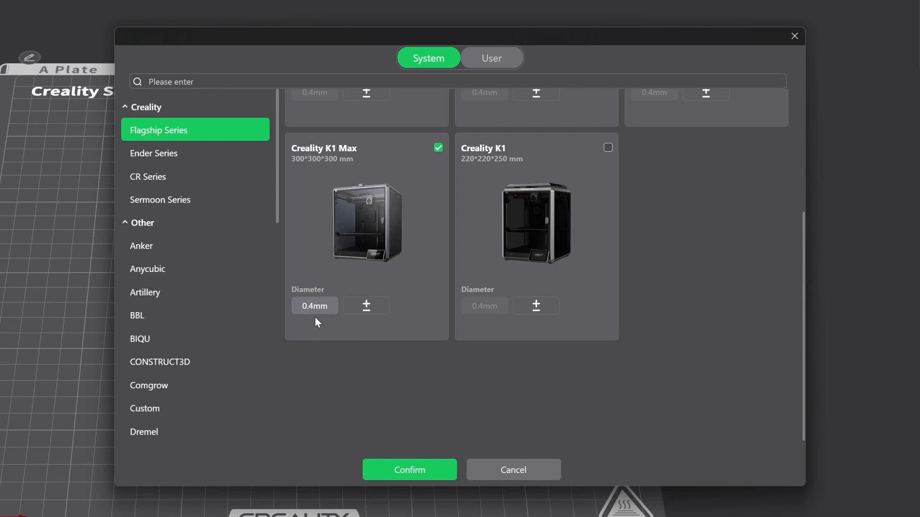
# Add the 0.8 mm and 0.6 mm nozzle diameters to the Creality K1 Max
pyautogui.click(367, 307)
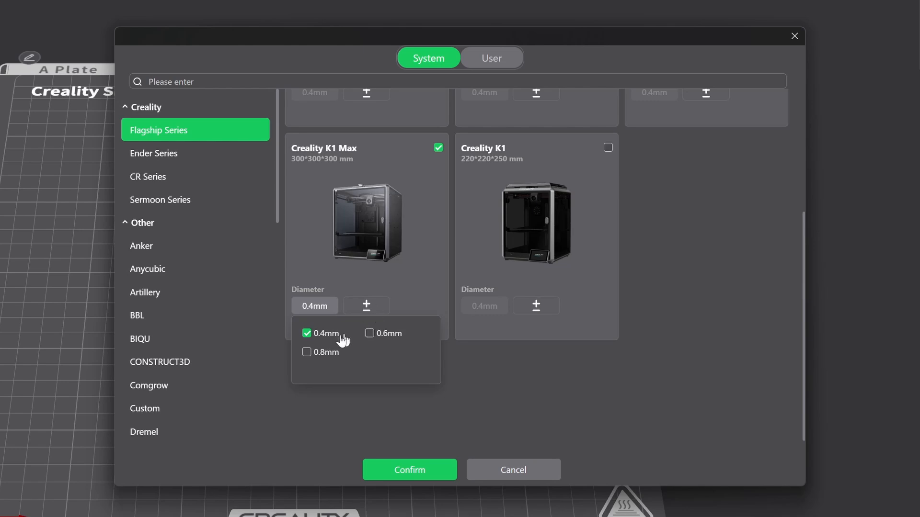
pyautogui.click(306, 353)
pyautogui.click(370, 334)
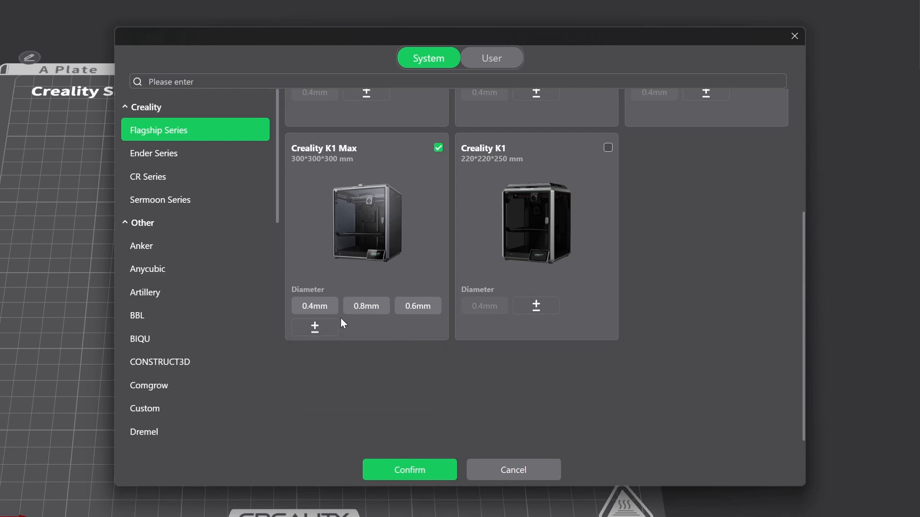
# Remove the 0.6 mm and 0.8 mm nozzle diameters from the Creality K1 Max
pyautogui.moveTo(426, 309)
pyautogui.moveTo(330, 332)
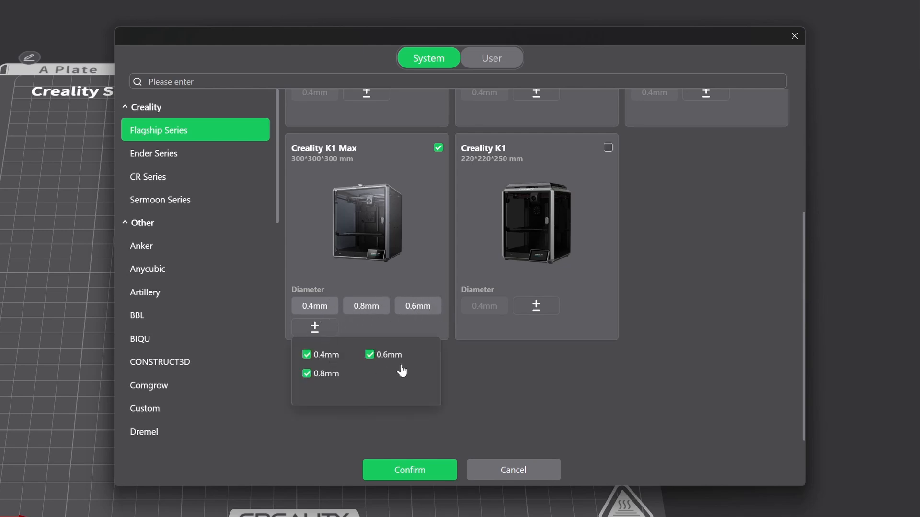
pyautogui.click(371, 357)
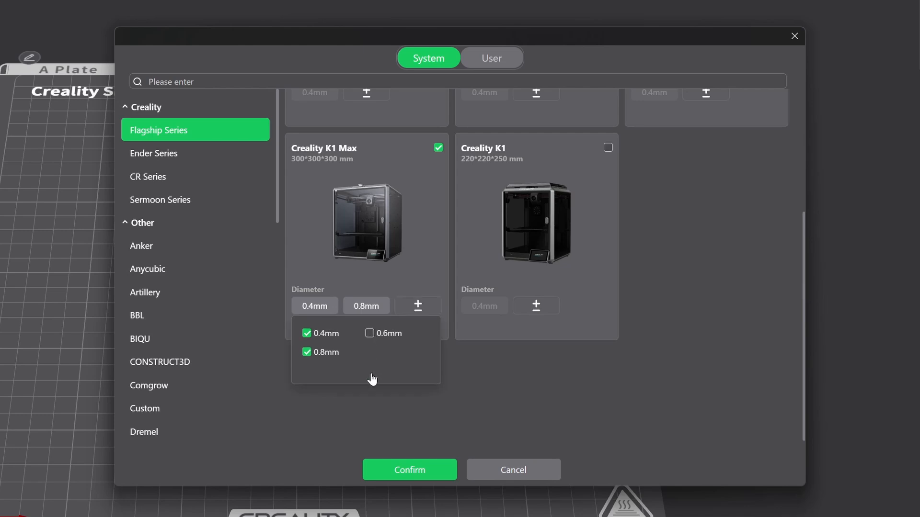
pyautogui.click(306, 353)
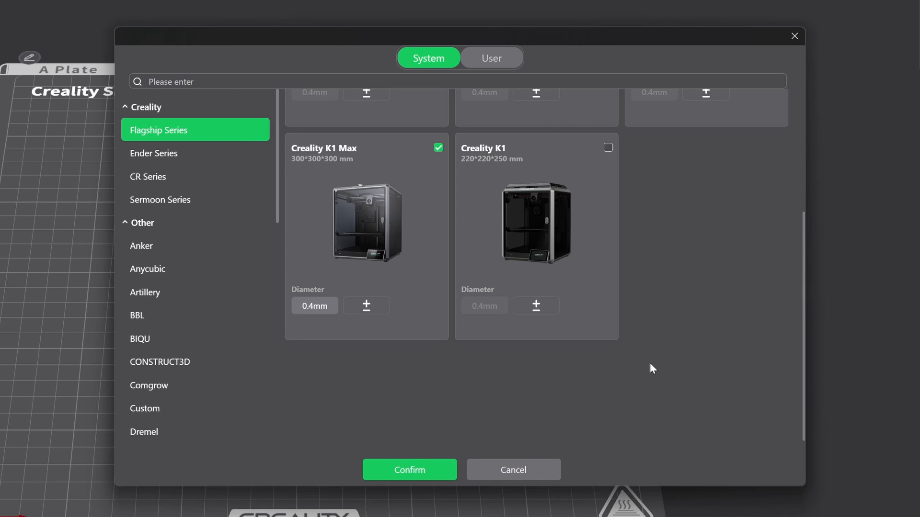
# Confirm the selection of system printers
pyautogui.scroll(3, 640, 346)
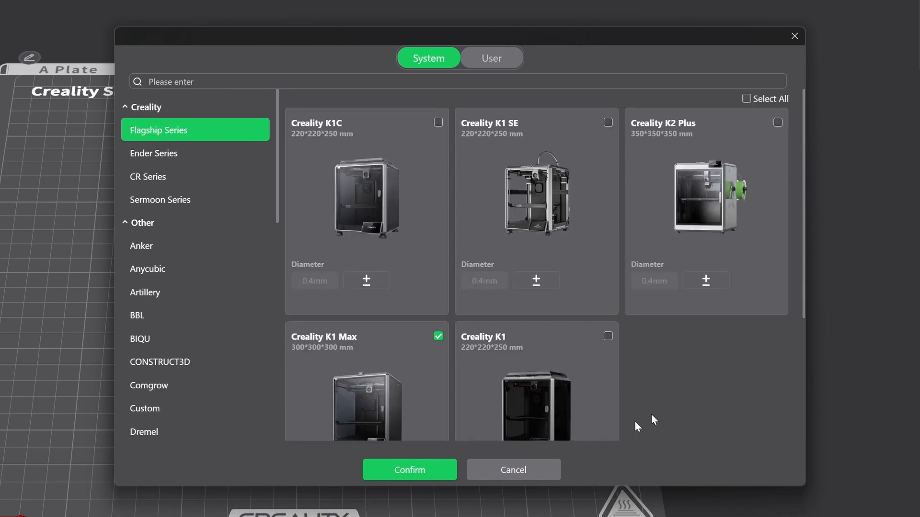
pyautogui.click(397, 471)
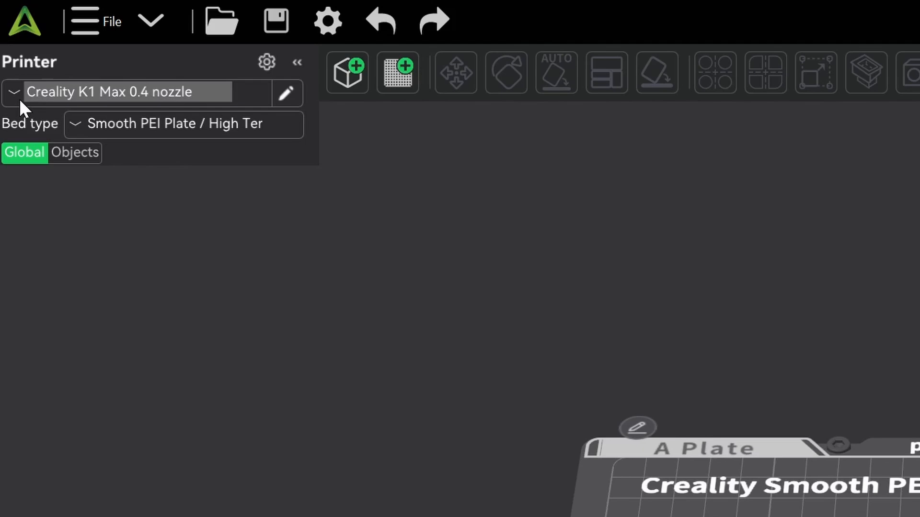
# Switch the active printer to the Creality Ender-3 V3 SE and the Bambu Lab A1, finishing on the Creality K1 Max 0.4 nozzle
pyautogui.click(7, 34)
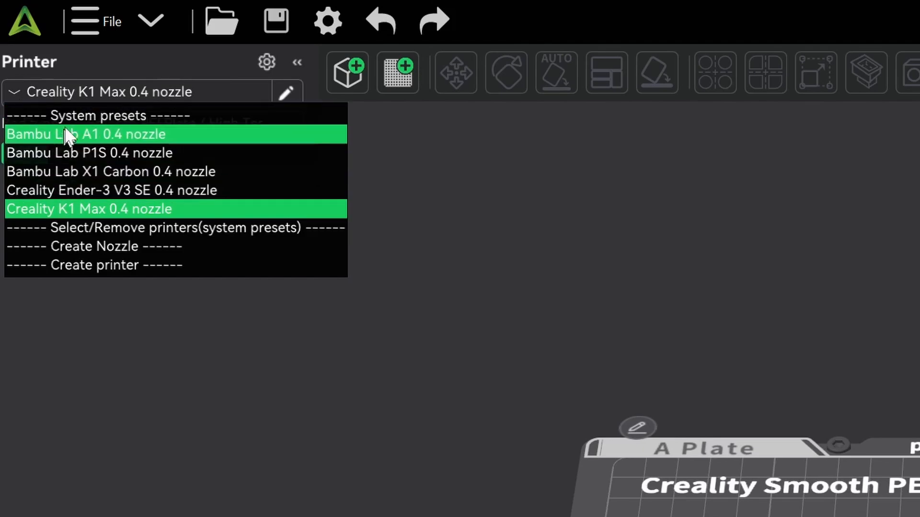
pyautogui.click(176, 191)
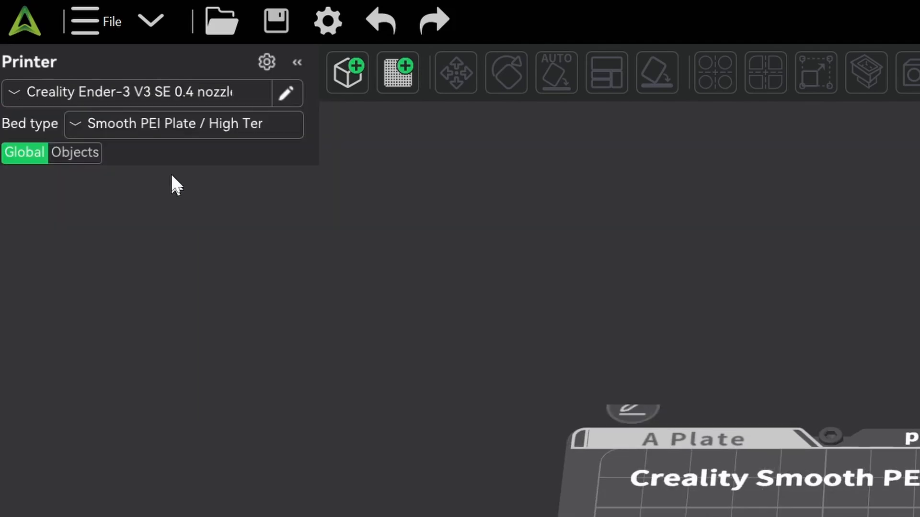
pyautogui.click(16, 91)
pyautogui.click(70, 283)
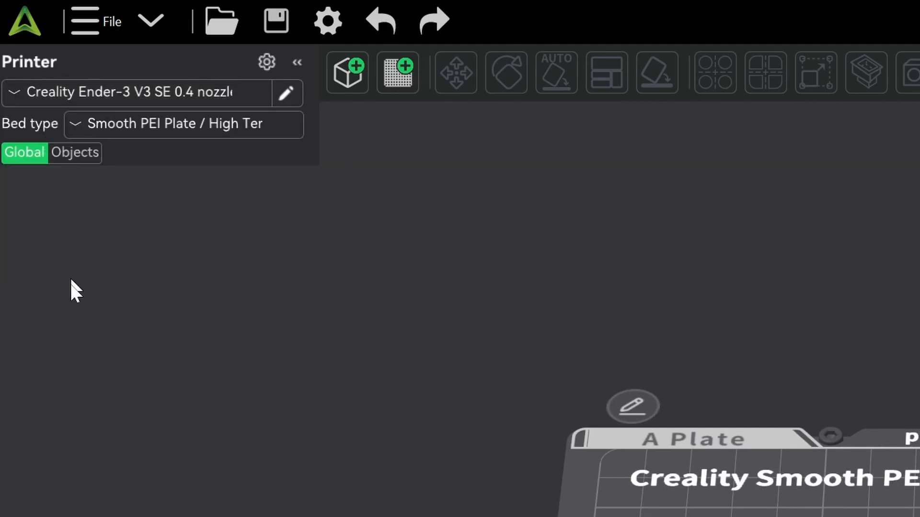
pyautogui.click(9, 94)
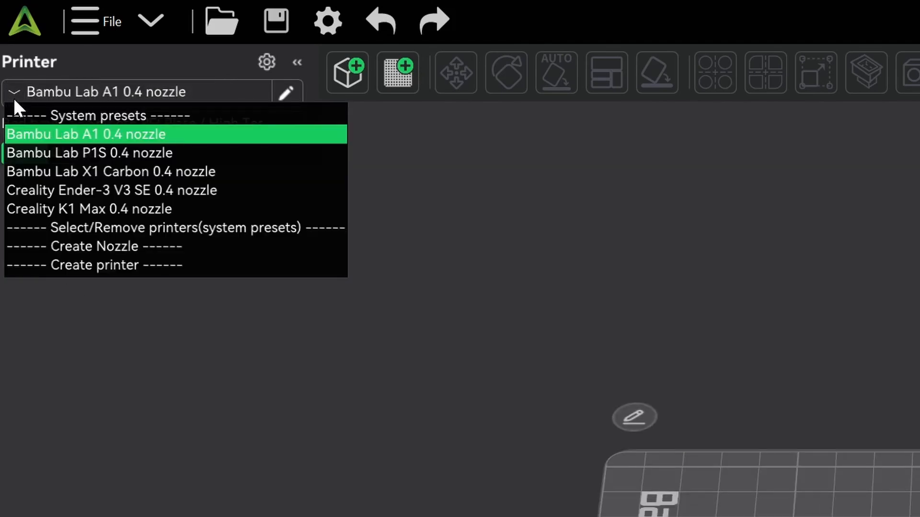
pyautogui.click(86, 209)
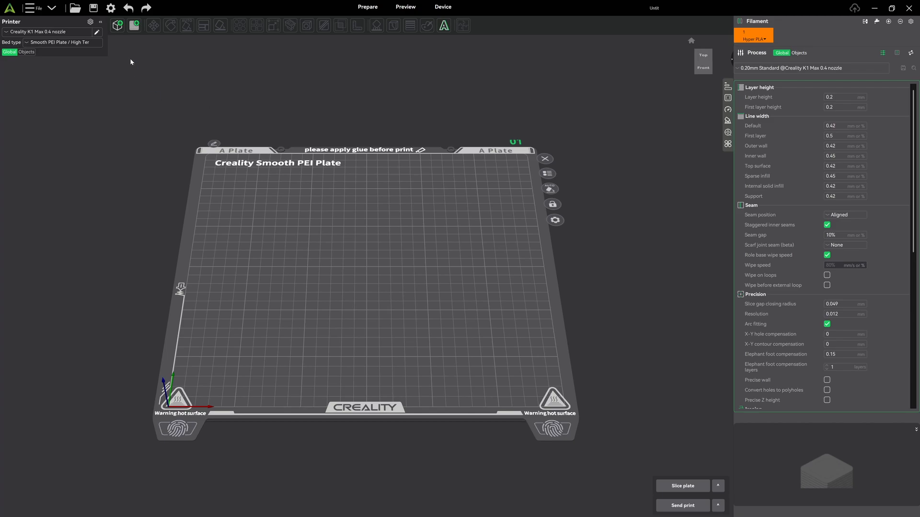
# Review the general preferences, including language, units, user role and default page, and close them
pyautogui.click(111, 7)
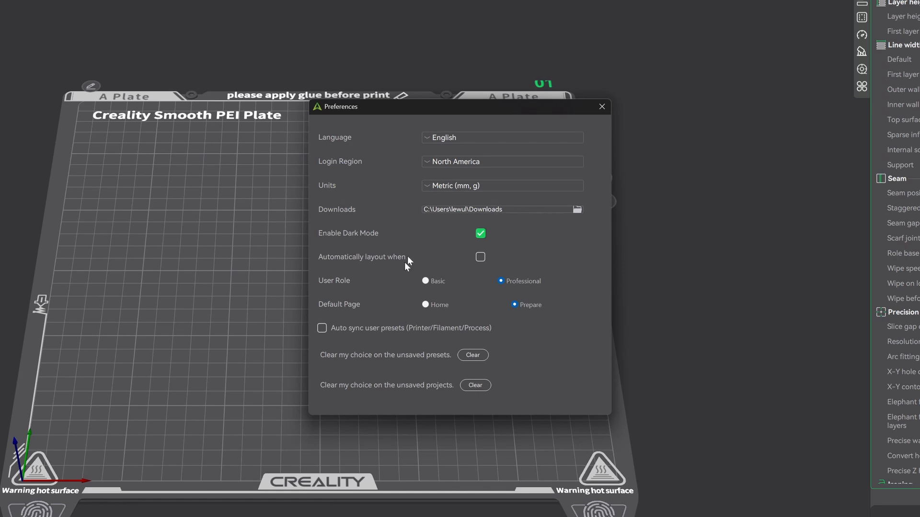
pyautogui.click(601, 107)
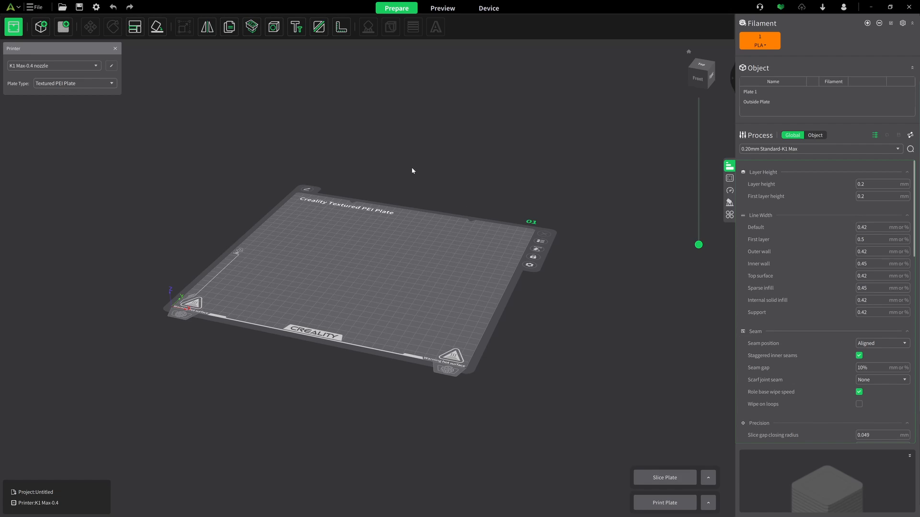
# Switch to the older Creality Print version and review the user filament presets available for filament 1
pyautogui.click(766, 46)
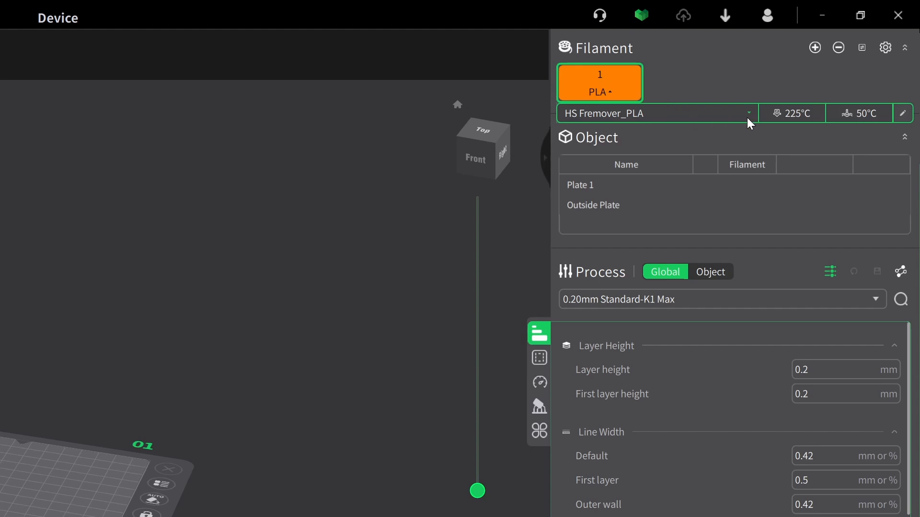
pyautogui.click(753, 118)
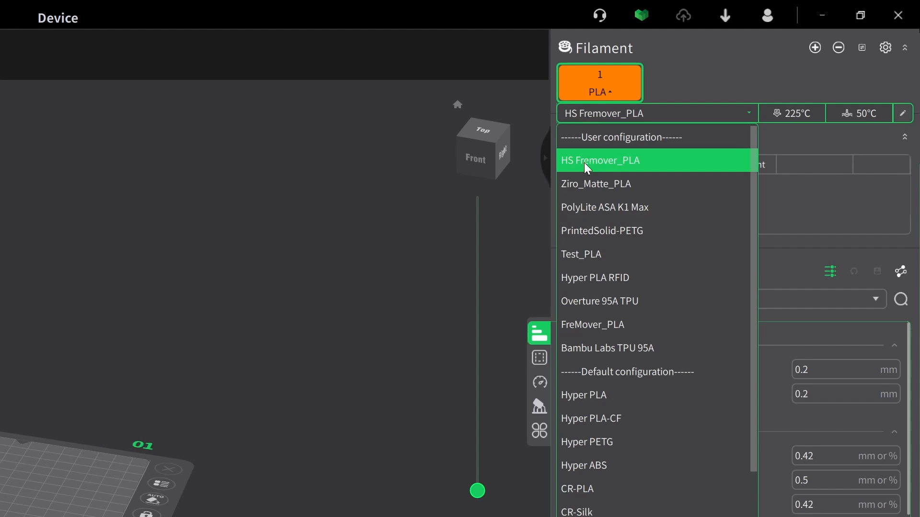
pyautogui.click(201, 263)
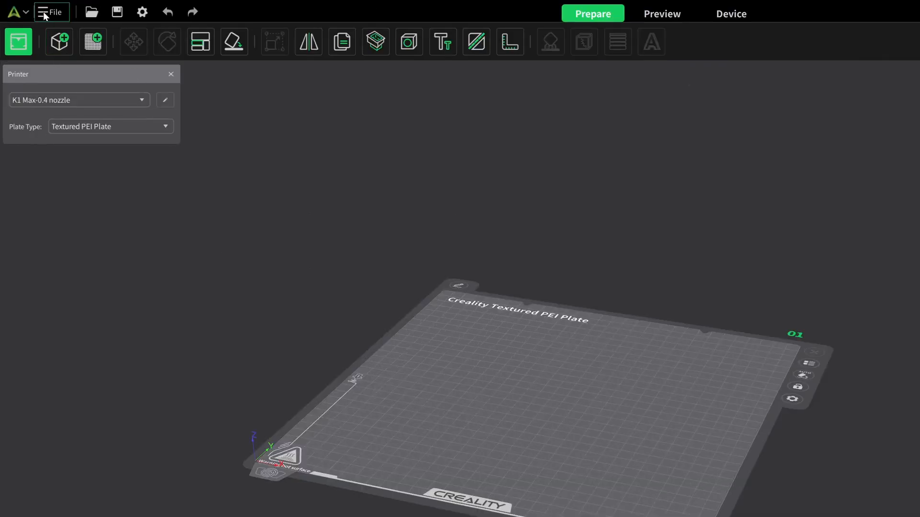
# Export the preset configuration to the Downloads folder as a zip file named Profiles
pyautogui.click(43, 11)
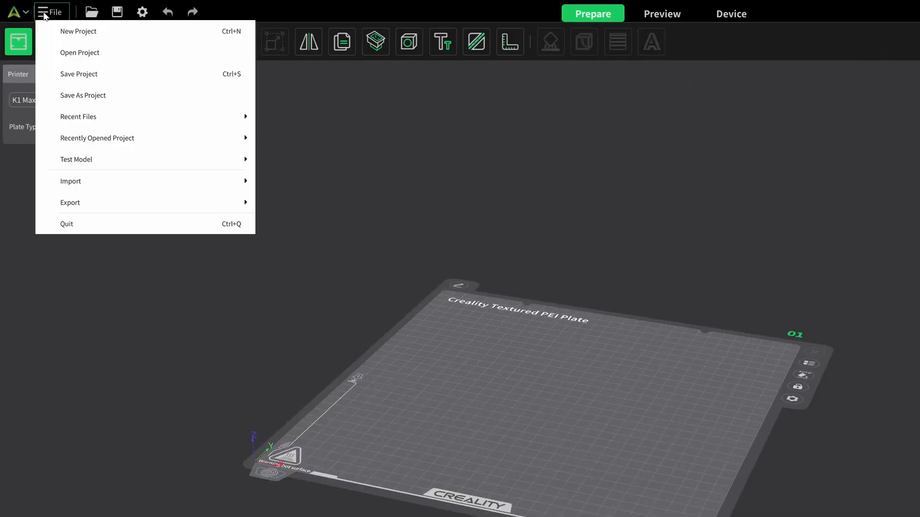
pyautogui.moveTo(86, 202)
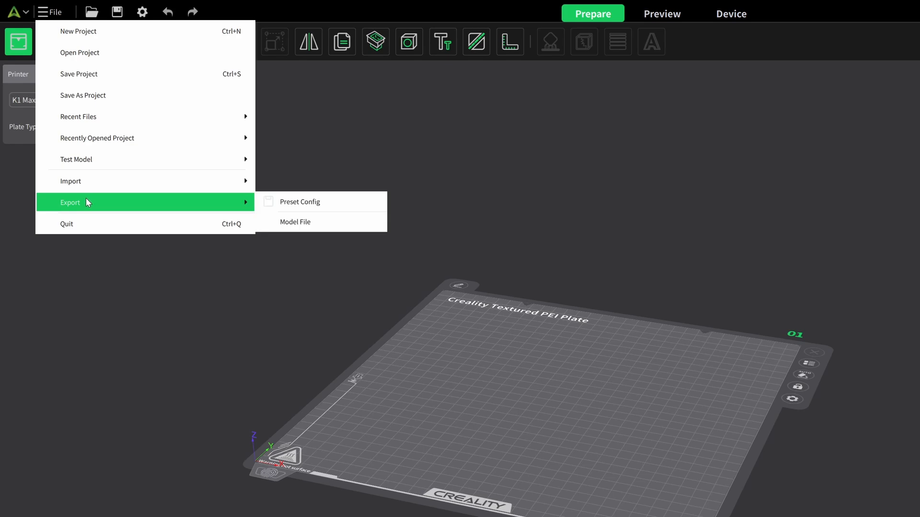
pyautogui.click(333, 209)
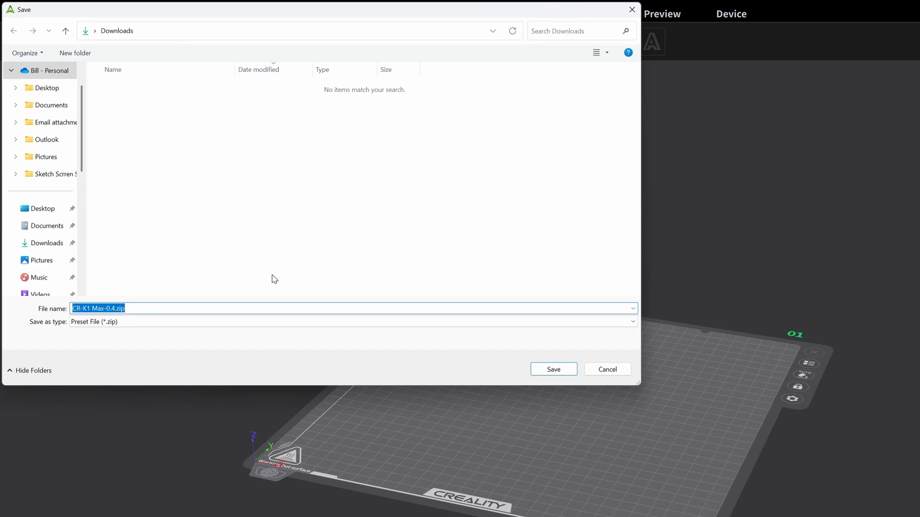
pyautogui.write('Profiles')
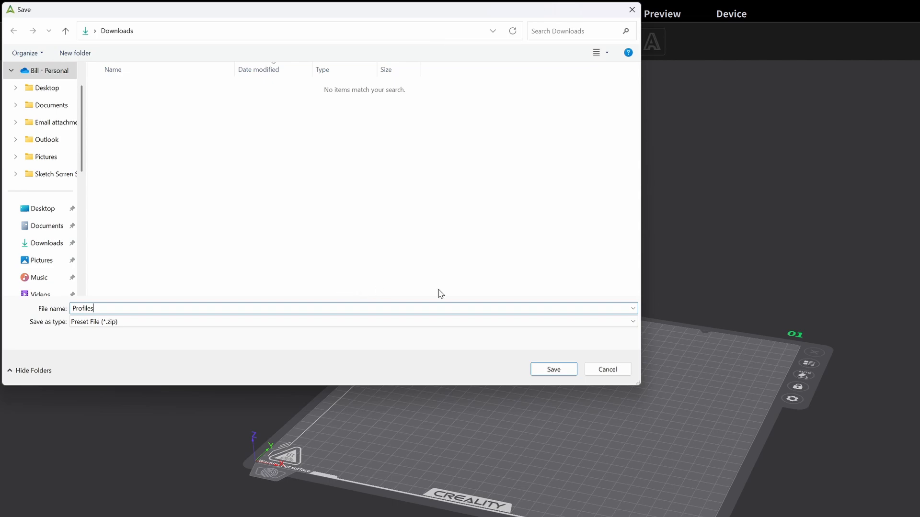
pyautogui.click(551, 372)
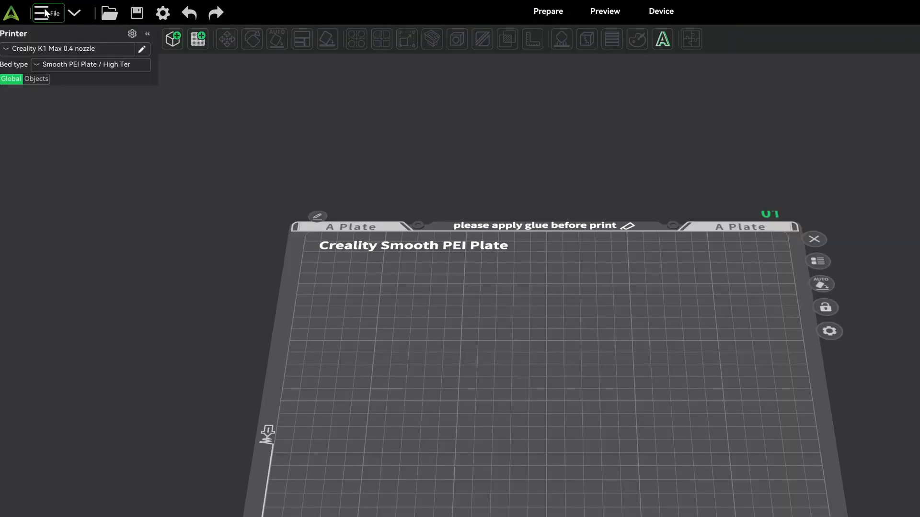
# Switch to Creality Print 6.0 and import the configs from Profiles.zip in Downloads, creating copies of the conflicting presets
pyautogui.click(33, 8)
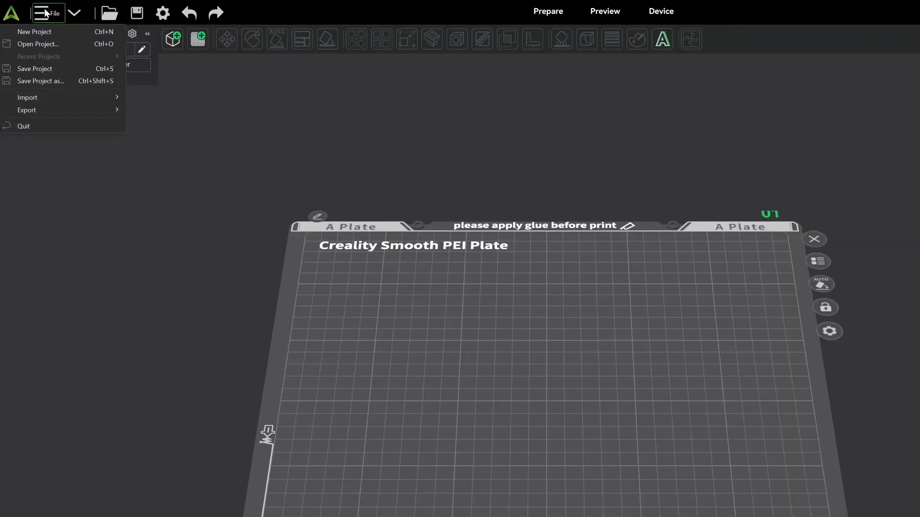
pyautogui.moveTo(47, 113)
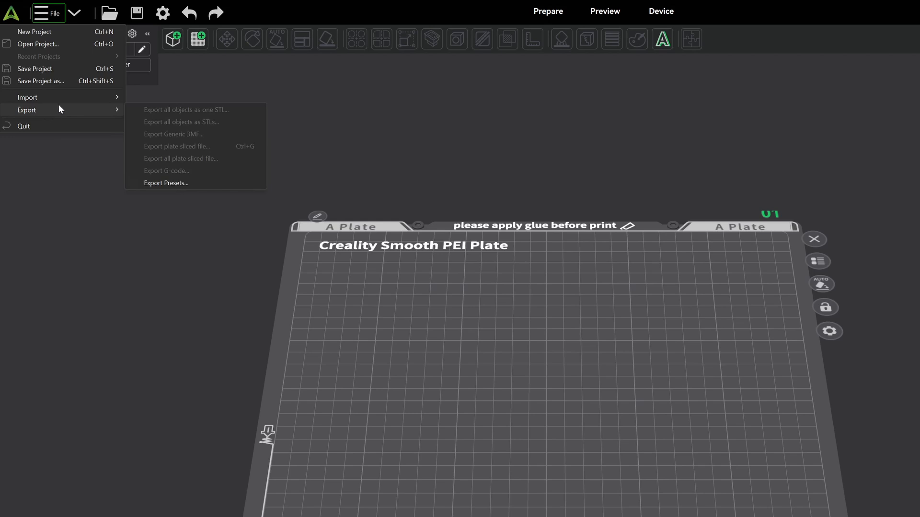
pyautogui.moveTo(70, 99)
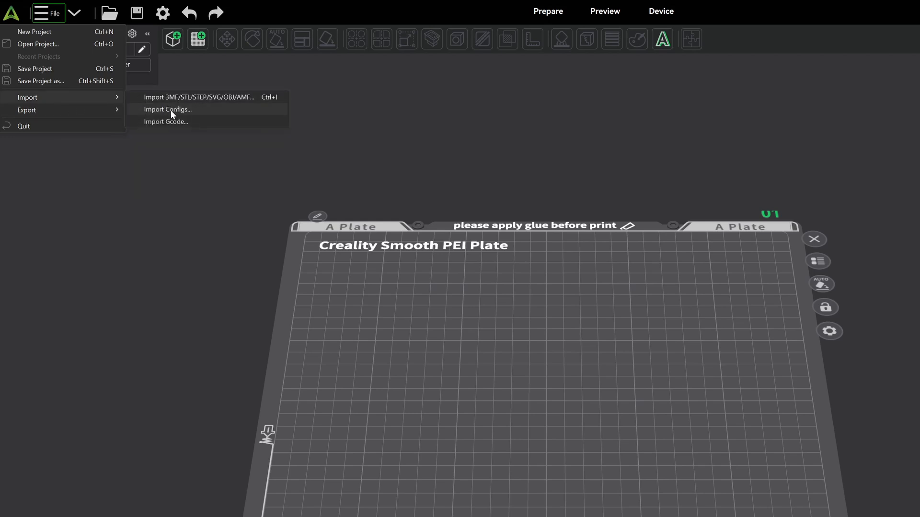
pyautogui.click(186, 111)
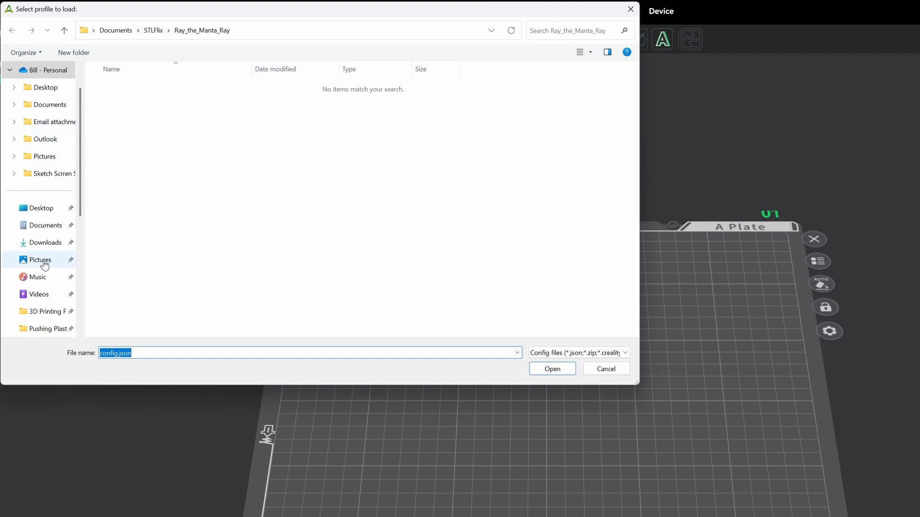
pyautogui.click(45, 243)
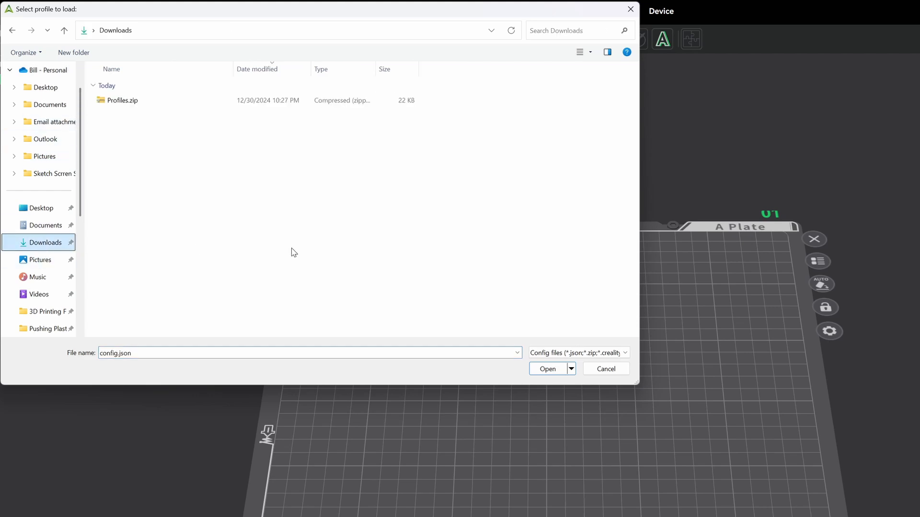
pyautogui.doubleClick(123, 101)
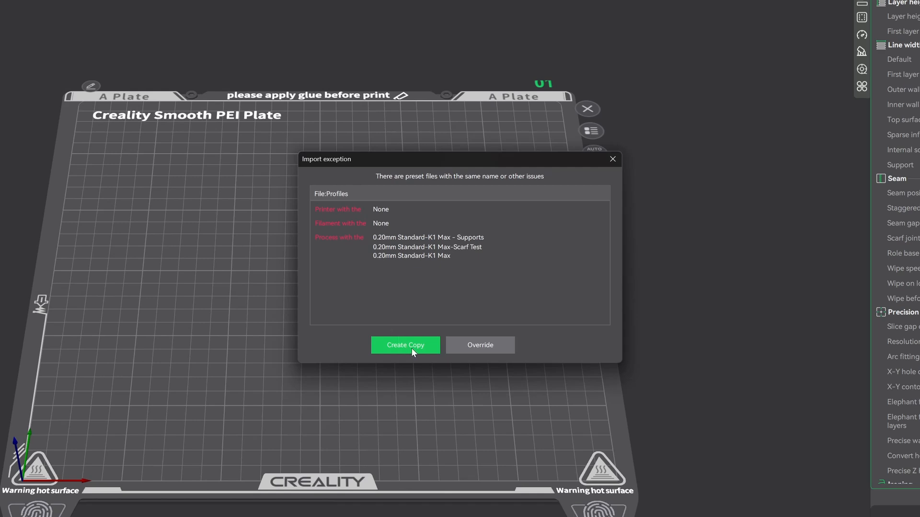
pyautogui.click(411, 346)
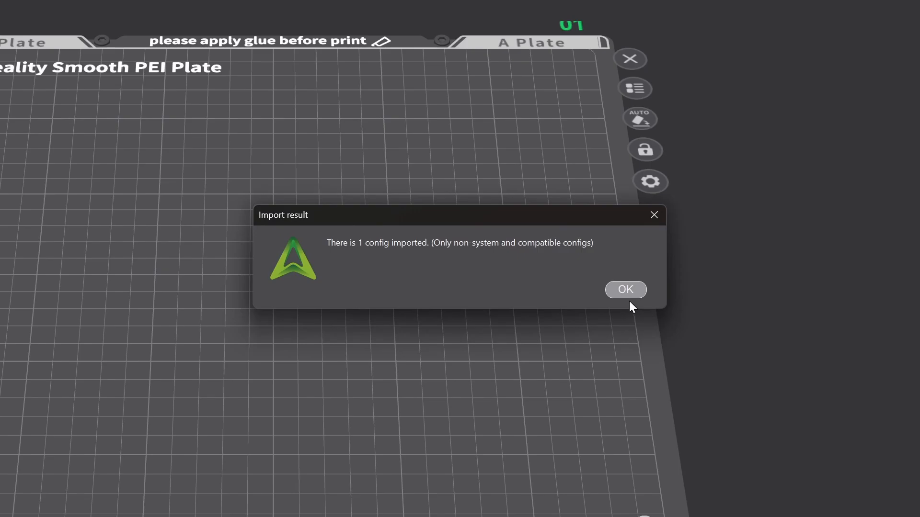
pyautogui.click(628, 295)
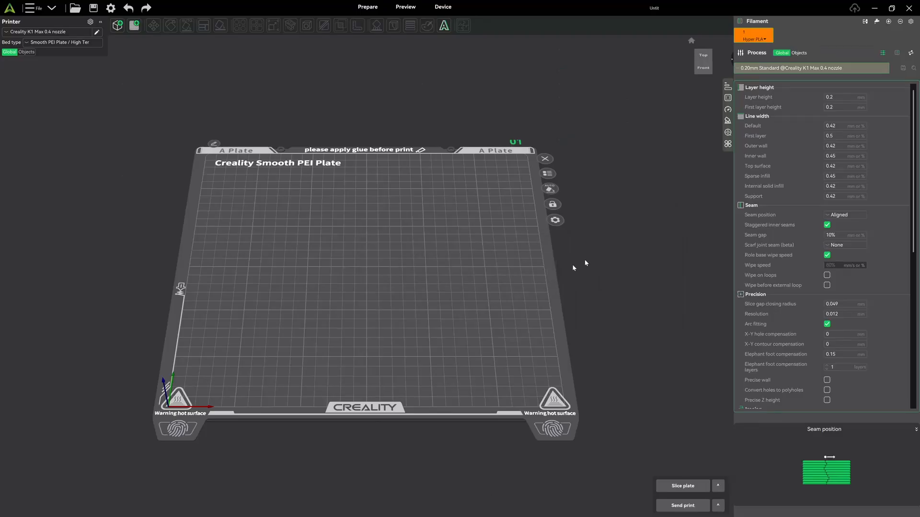
# Select the HS Fremover_PLA(1) user preset for filament 1 and open its settings to examine the flow ratio
pyautogui.click(764, 40)
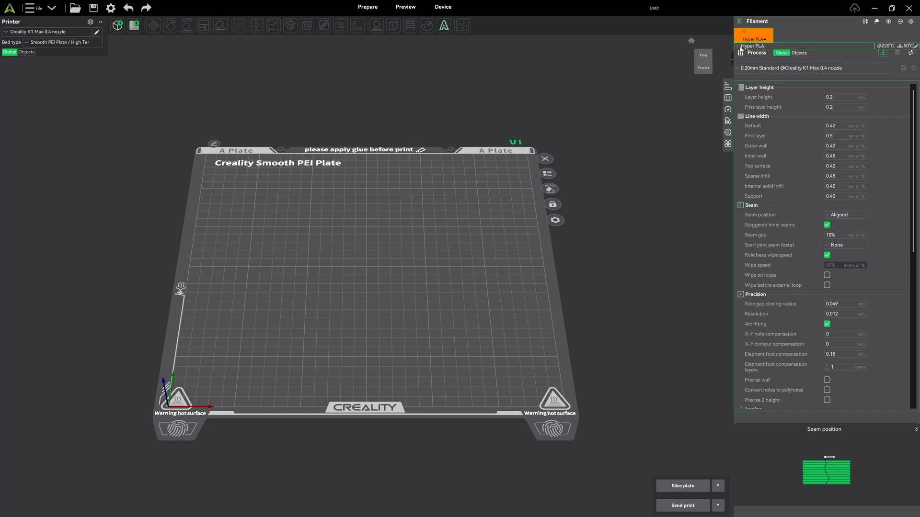
pyautogui.click(739, 48)
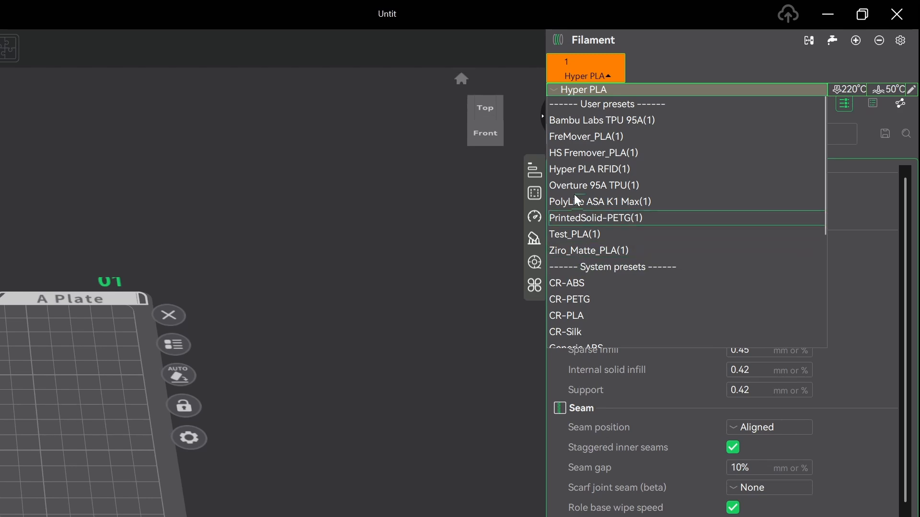
pyautogui.click(588, 160)
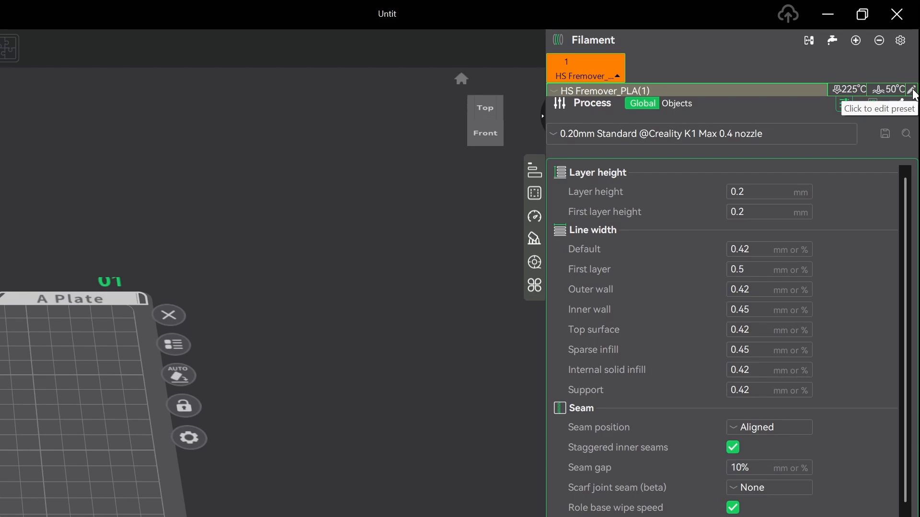
pyautogui.click(912, 92)
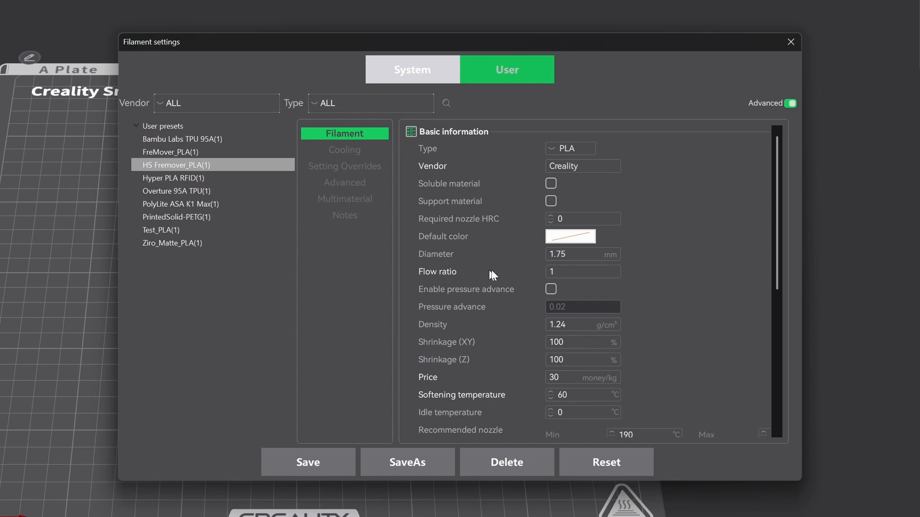
pyautogui.moveTo(592, 269)
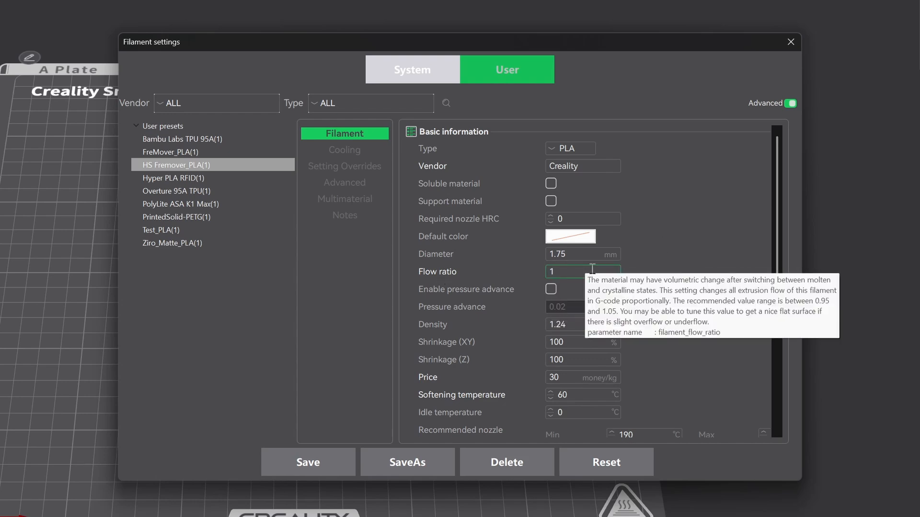
# Review the temperature and volumetric speed settings of the HS Fremover_PLA(1) filament, and compare the system and user preset lists
pyautogui.scroll(-2, 731, 381)
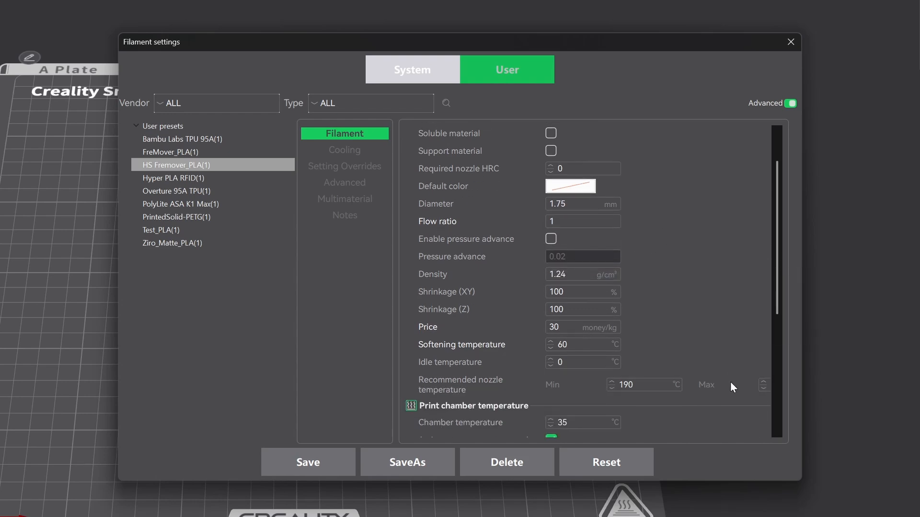
pyautogui.scroll(-3, 730, 385)
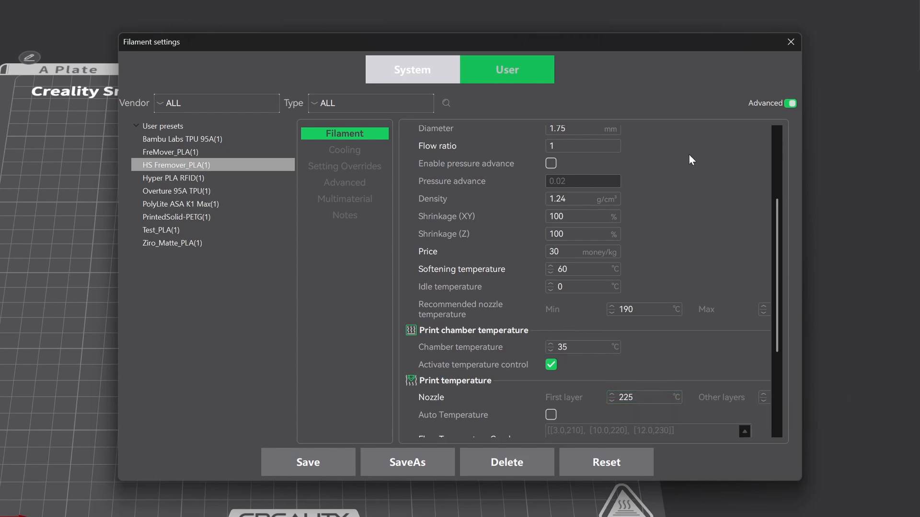
pyautogui.scroll(-3, 690, 159)
pyautogui.scroll(1, 691, 159)
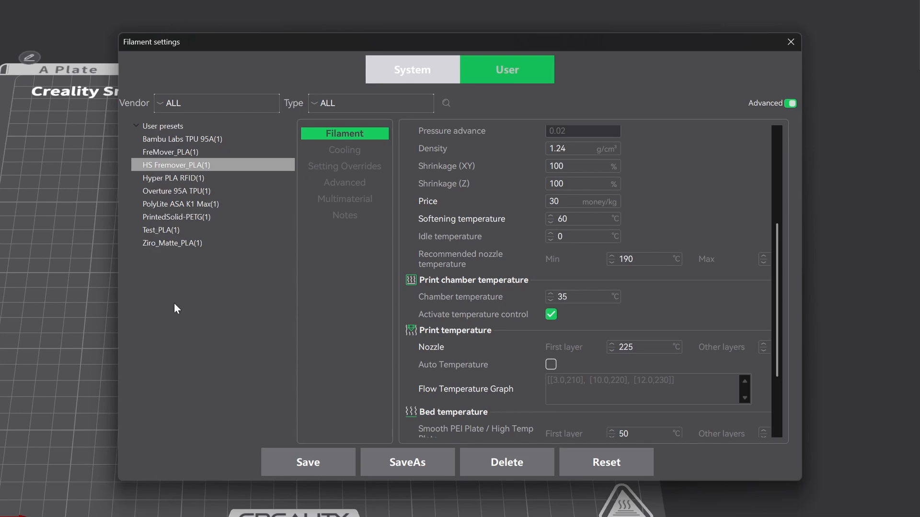
pyautogui.click(398, 69)
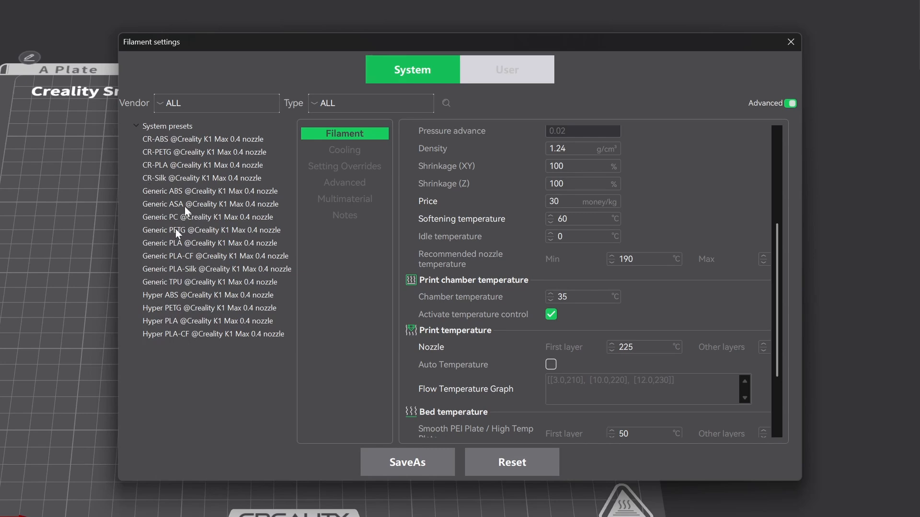
pyautogui.click(515, 62)
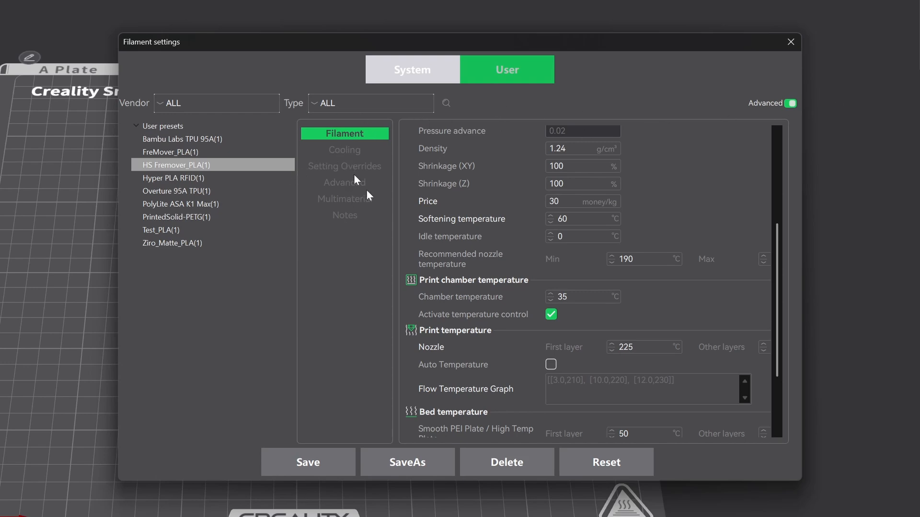
pyautogui.scroll(-4, 491, 320)
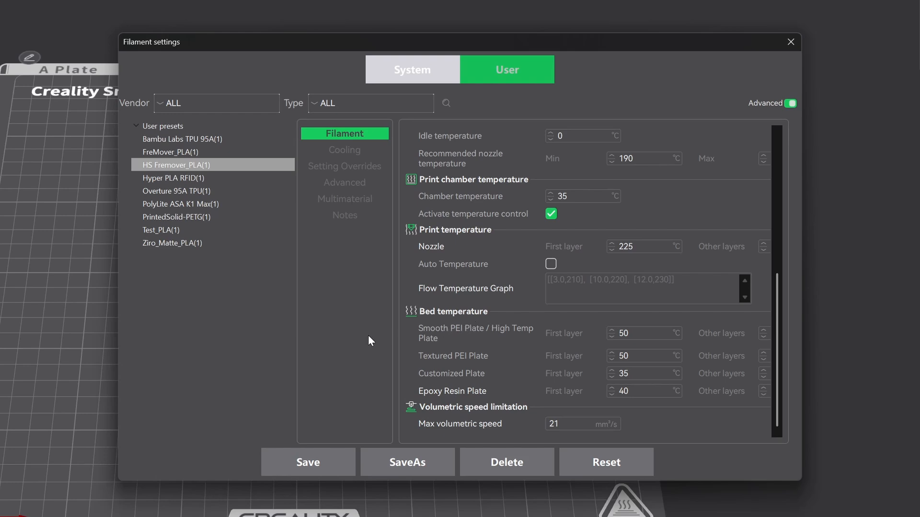
pyautogui.scroll(5, 469, 237)
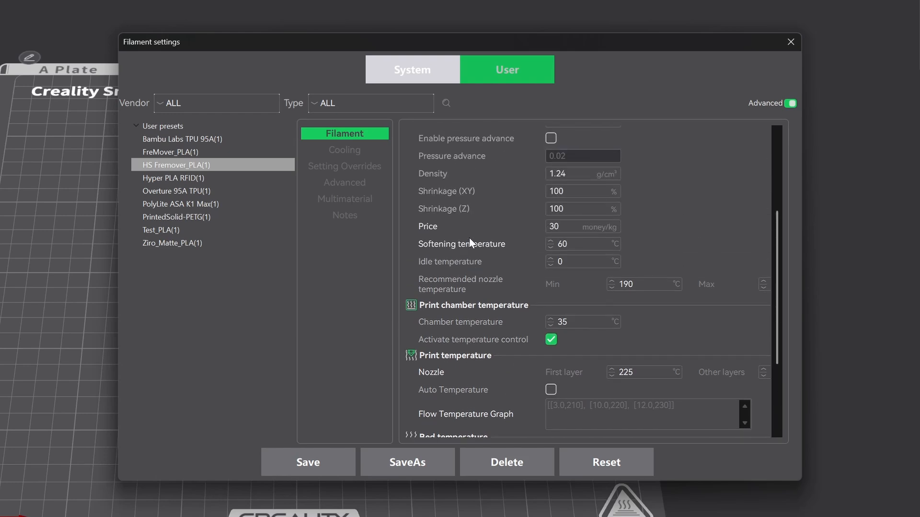
# Examine the part and auxiliary cooling fan settings of the HS Fremover_PLA(1) preset and close the filament settings
pyautogui.click(353, 152)
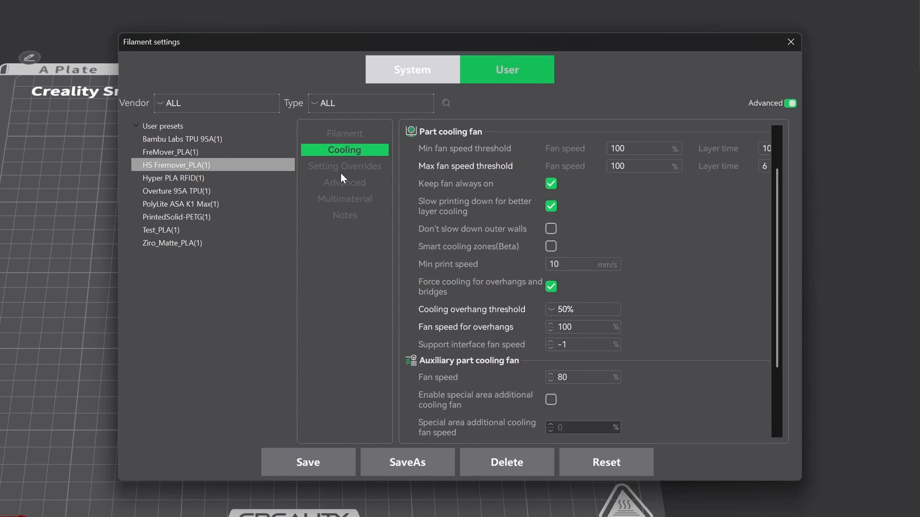
pyautogui.scroll(-2, 709, 314)
pyautogui.scroll(3, 709, 315)
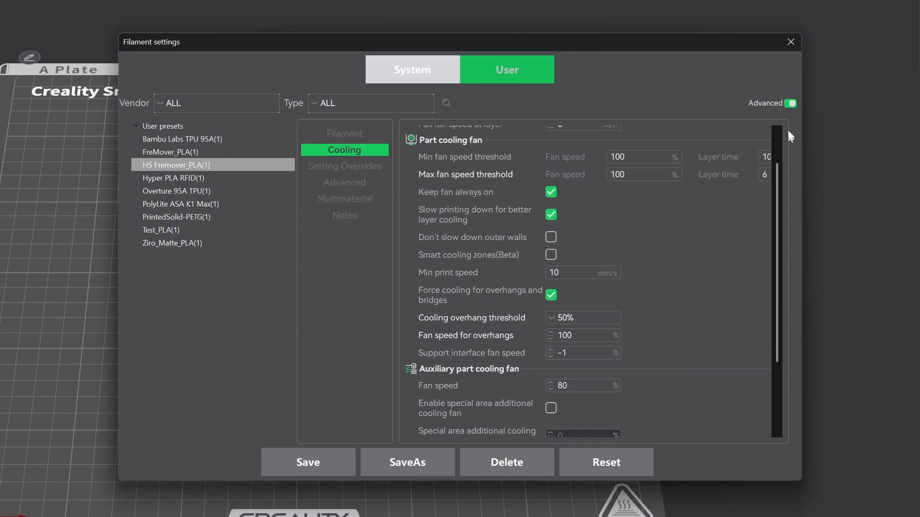
pyautogui.click(791, 43)
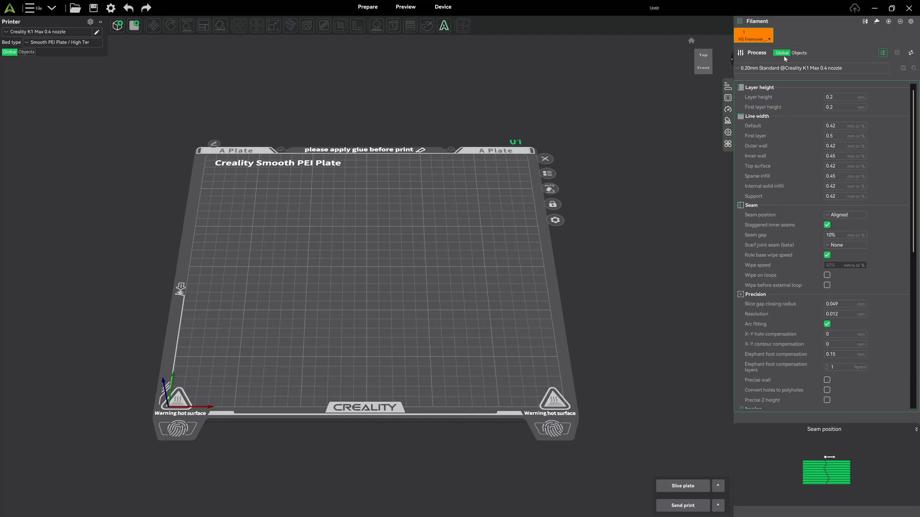
# Compare the object-level and global process settings including the prime tower options, and check the device list for the K1 Max
pyautogui.click(799, 52)
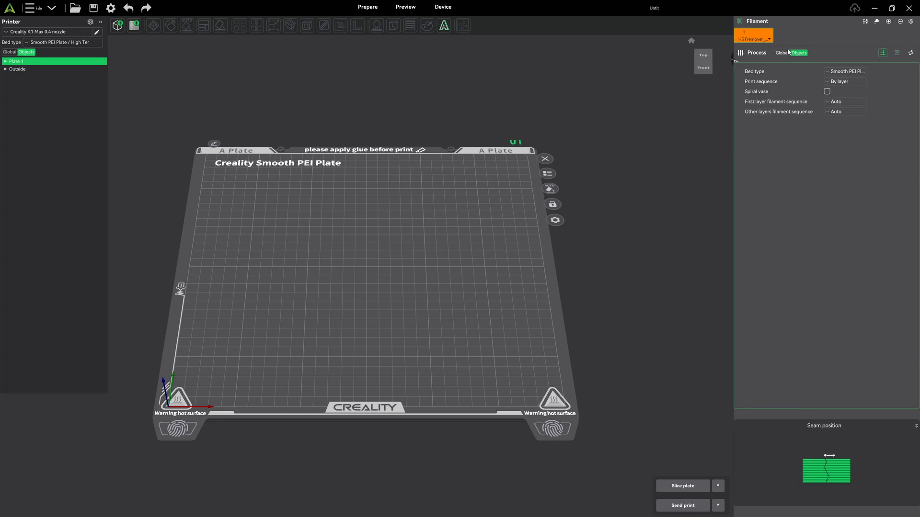
pyautogui.click(782, 53)
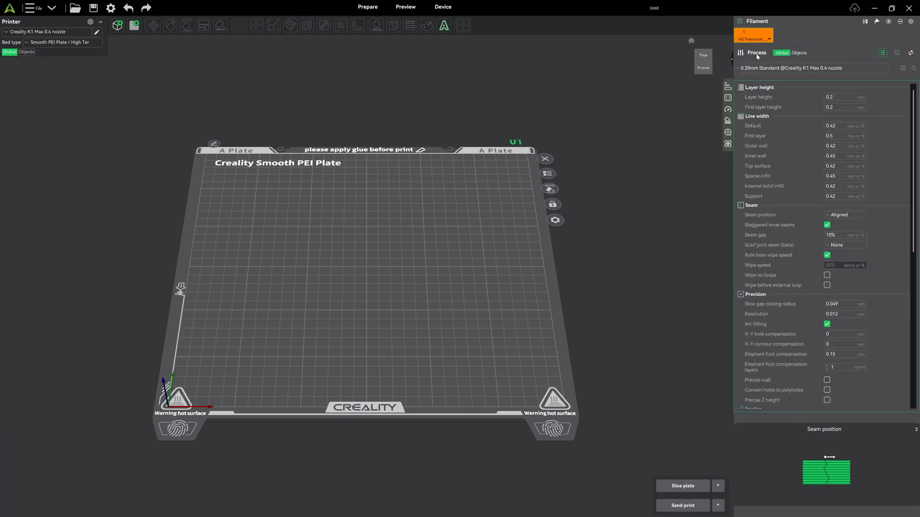
pyautogui.click(728, 86)
pyautogui.click(728, 133)
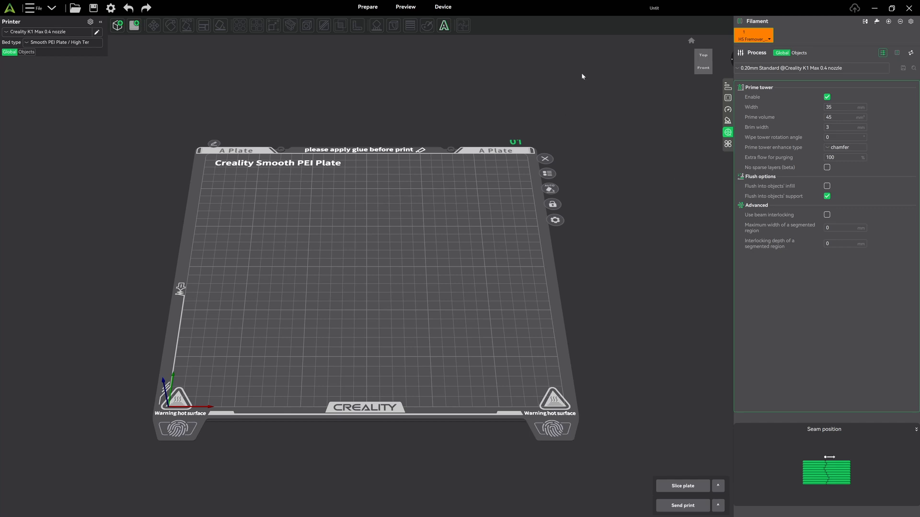
pyautogui.click(441, 7)
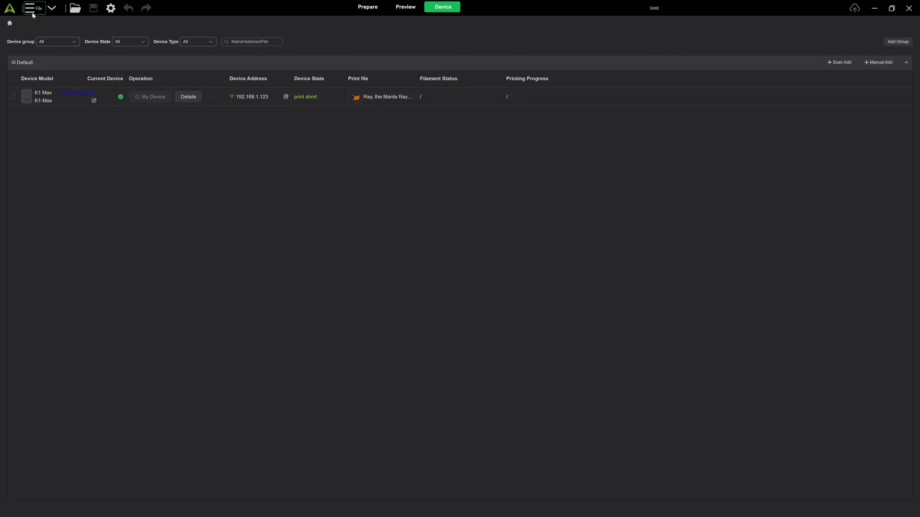
pyautogui.click(373, 7)
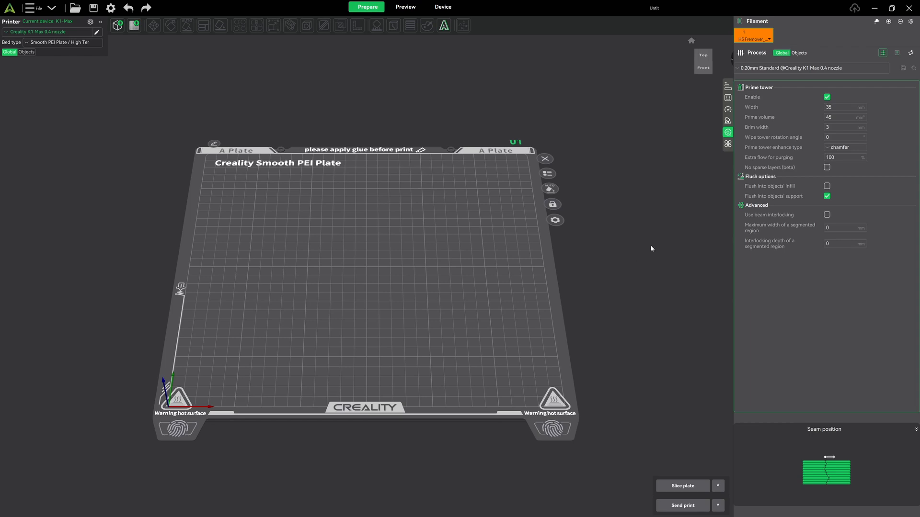
# Look over the skirt, brim and layer height process settings, and inspect the manta ray model on the plate from several angles
pyautogui.click(727, 145)
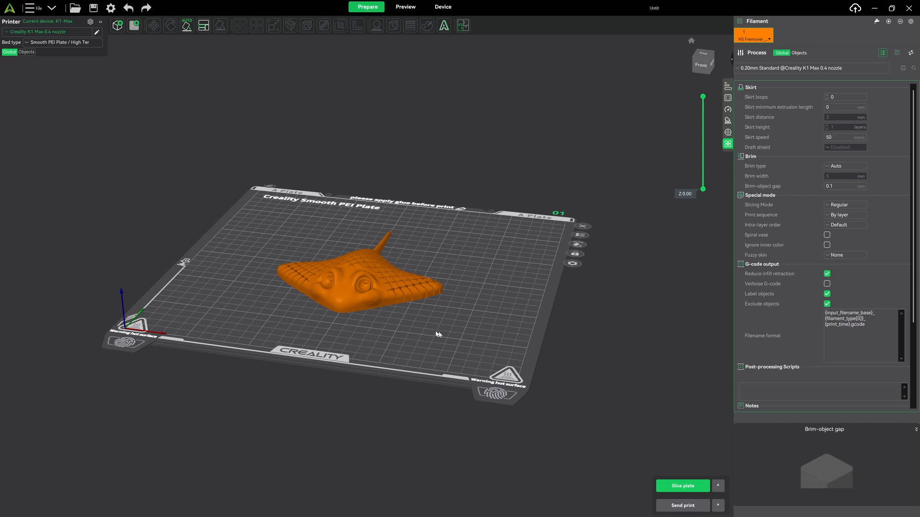
pyautogui.click(728, 87)
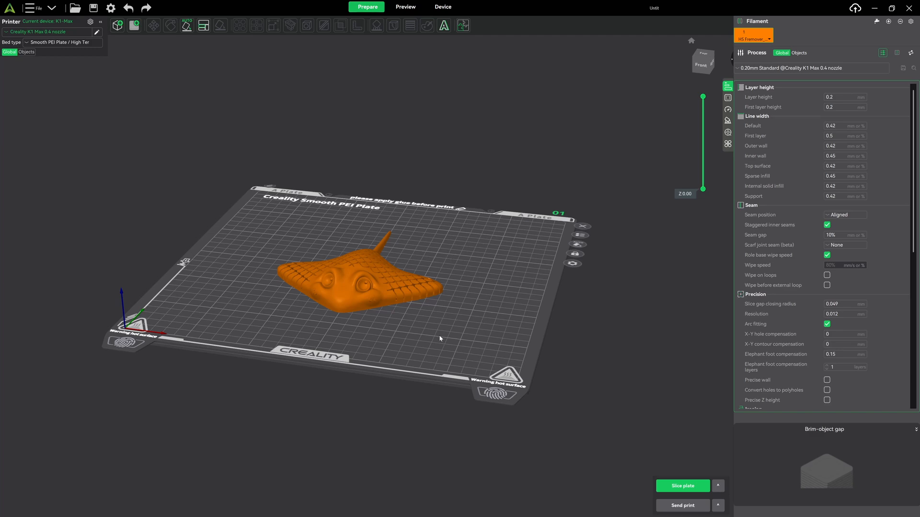
pyautogui.moveTo(369, 335)
pyautogui.mouseDown()
pyautogui.moveTo(368, 356)
pyautogui.moveTo(367, 341)
pyautogui.mouseUp()
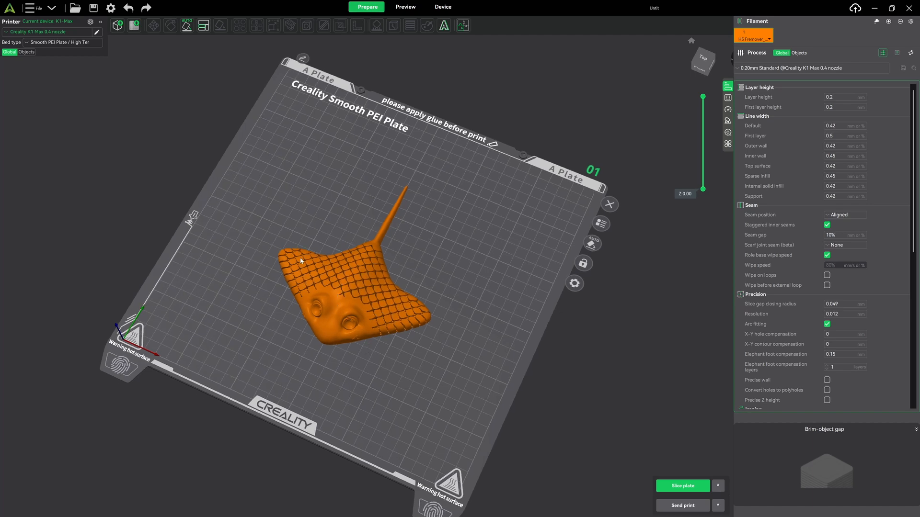
pyautogui.moveTo(418, 389); pyautogui.dragTo(420, 380)
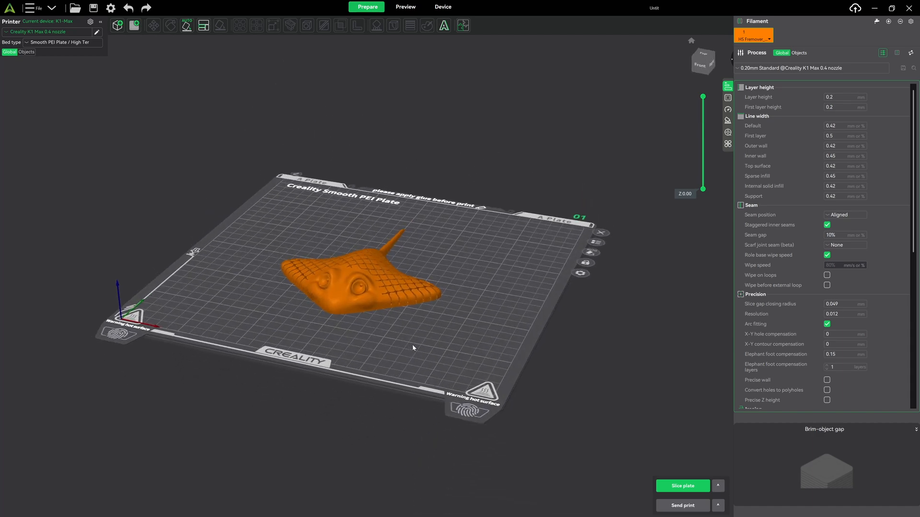
pyautogui.scroll(3, 433, 342)
pyautogui.scroll(2, 433, 341)
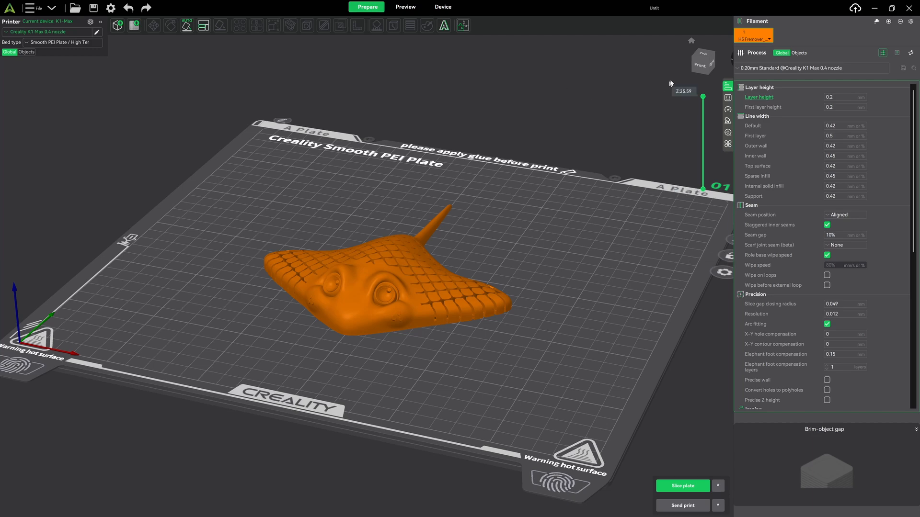
# Set the brim type to No-brim and the skirt loops to 3 in the global process settings
pyautogui.click(728, 145)
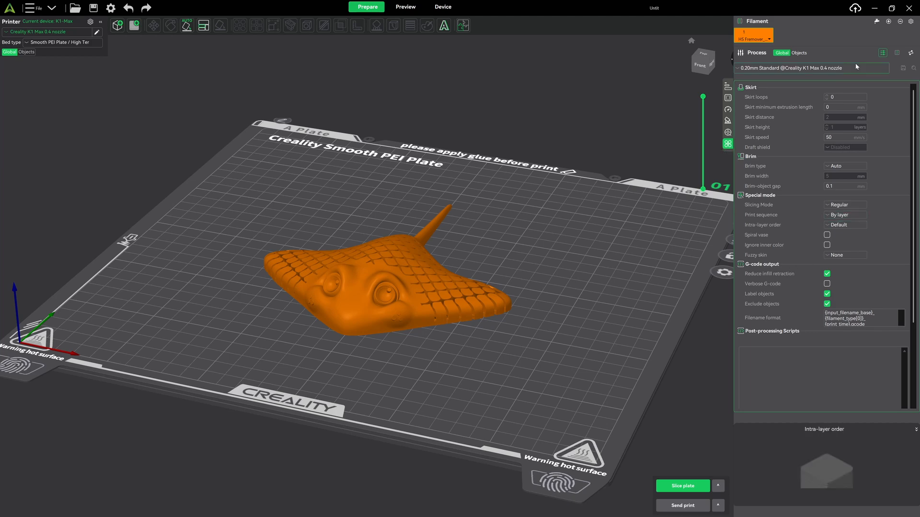
pyautogui.click(827, 169)
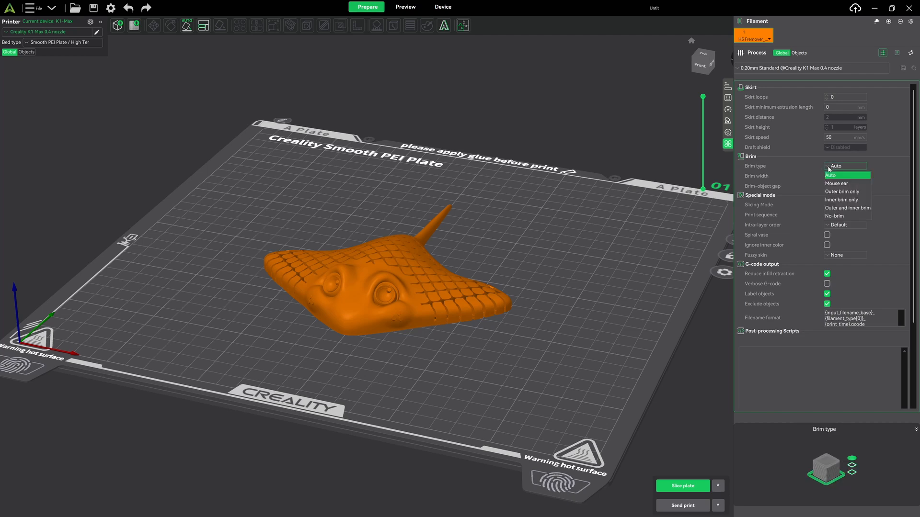
pyautogui.click(837, 217)
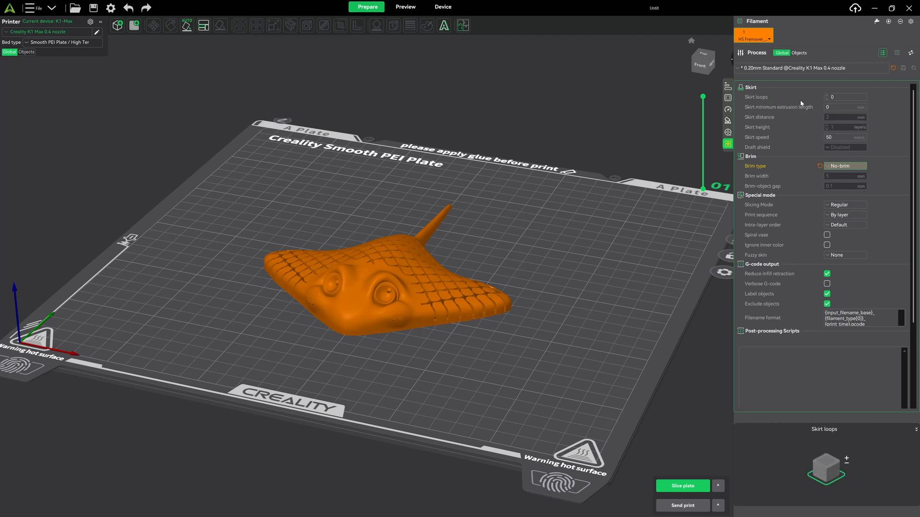
pyautogui.click(827, 96)
pyautogui.click(827, 96)
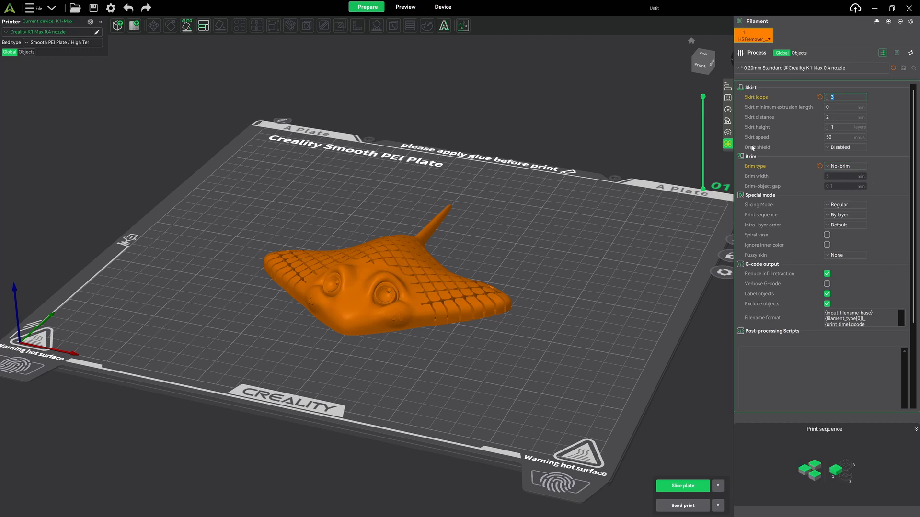
# Set the sparse infill density to 10% and the wall loops to 4, and glance over the layer height settings
pyautogui.click(728, 98)
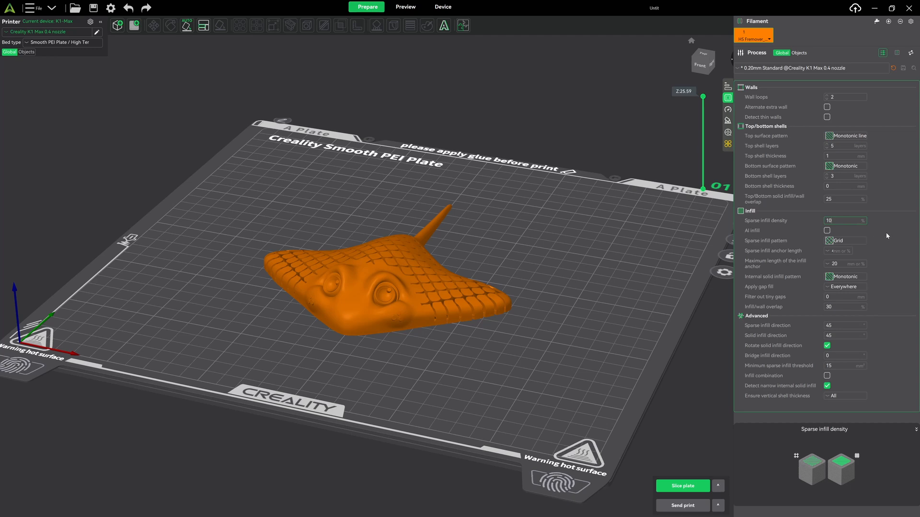
pyautogui.click(841, 200)
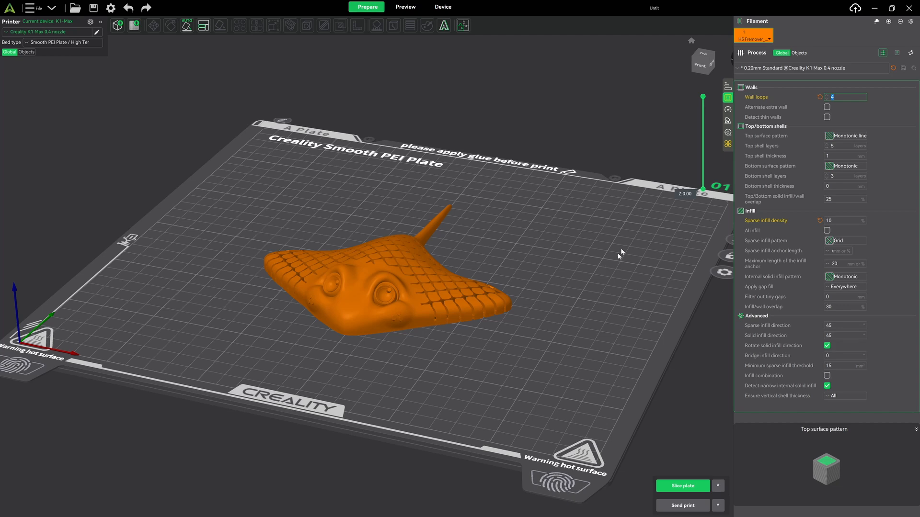
pyautogui.click(727, 88)
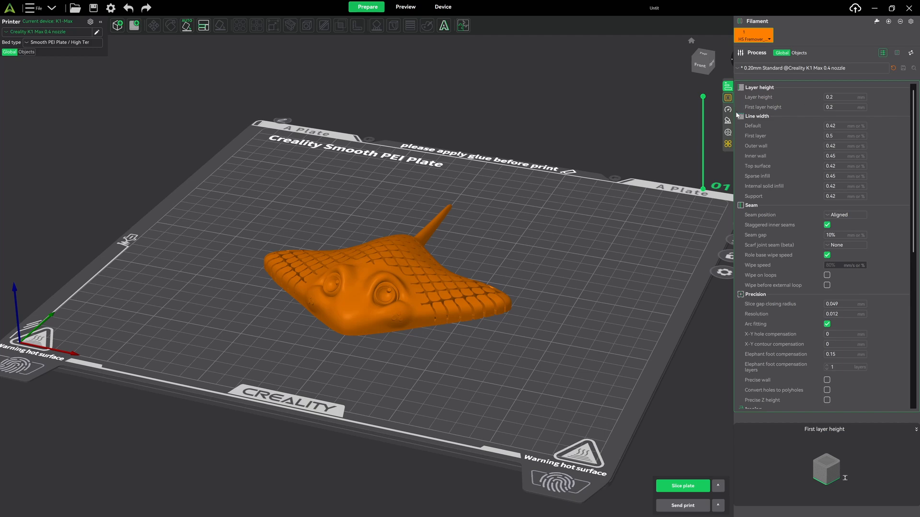
pyautogui.click(727, 98)
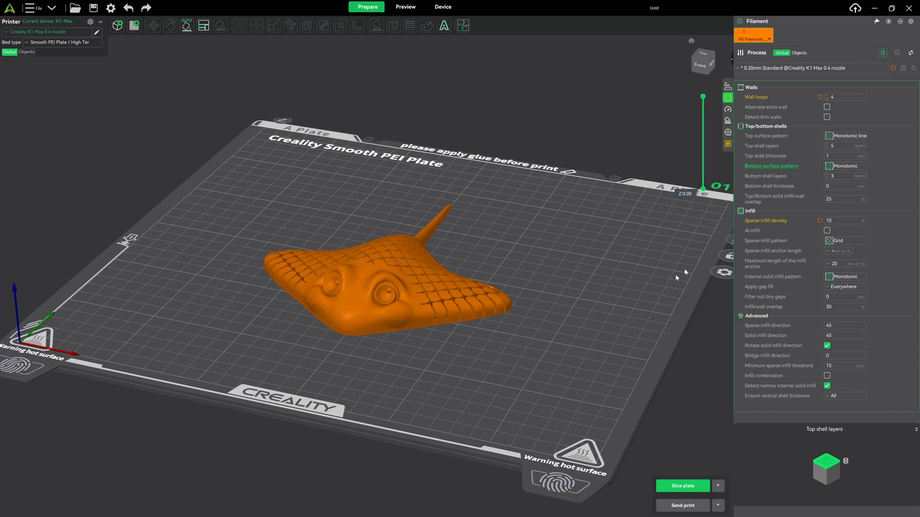
# Try different top and bottom shell layer counts, and restore both to their preset values
pyautogui.click(826, 147)
pyautogui.click(820, 146)
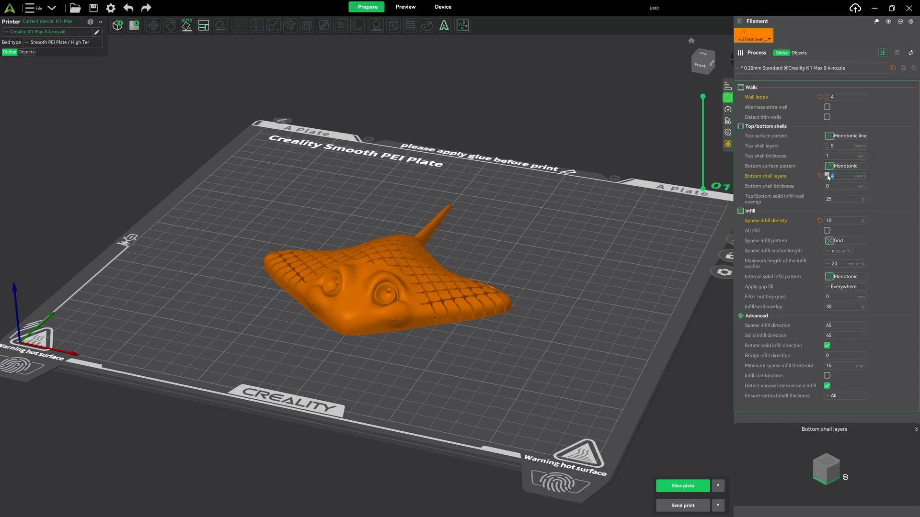
pyautogui.click(827, 178)
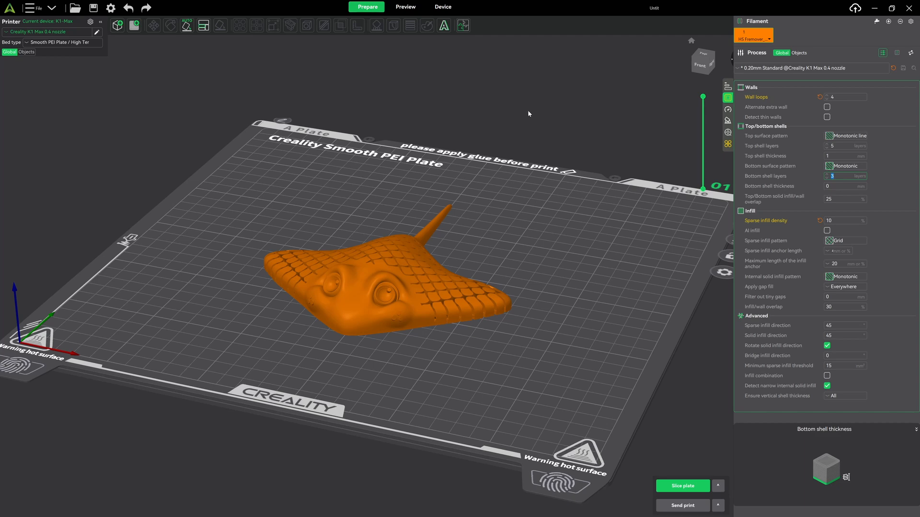
# Save the modified process settings as a user preset named "K1 Max 0.4 nozzle - Default"
pyautogui.click(903, 68)
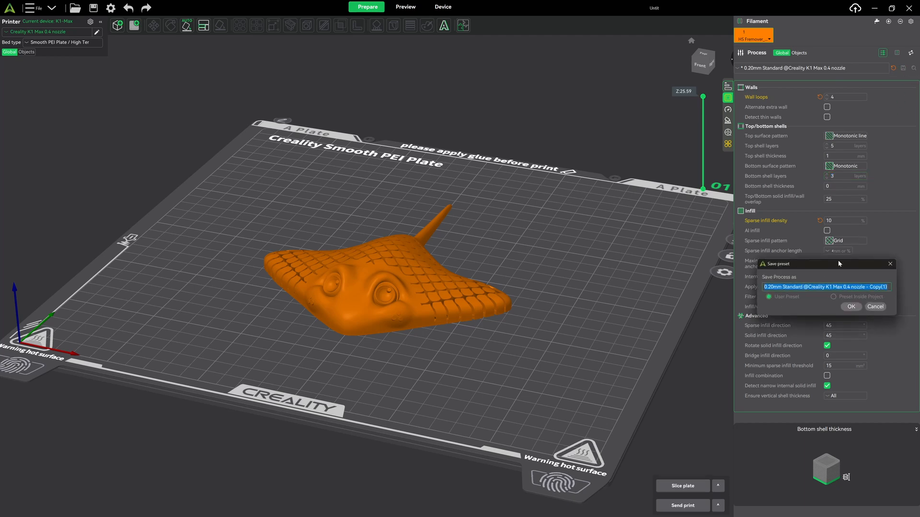
pyautogui.moveTo(839, 263); pyautogui.dragTo(636, 232)
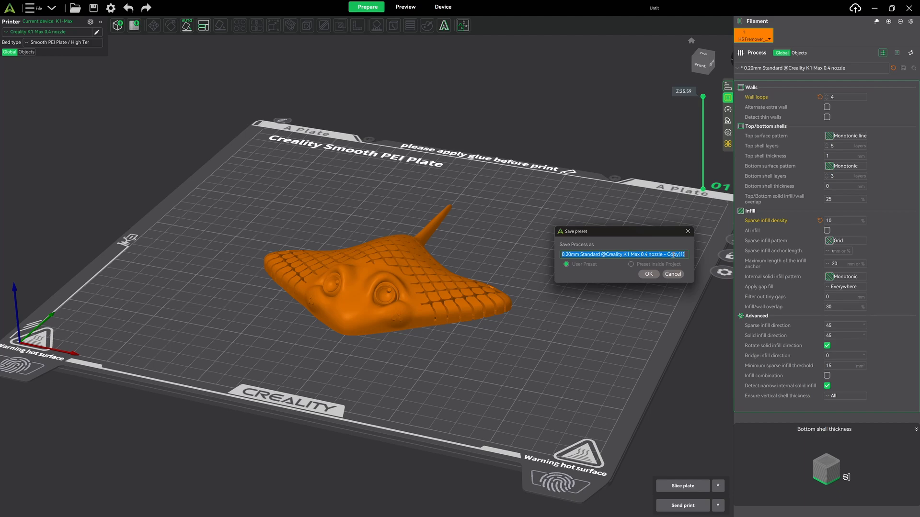
pyautogui.click(625, 254)
pyautogui.moveTo(624, 254); pyautogui.dragTo(509, 257)
pyautogui.press('BackSpace')
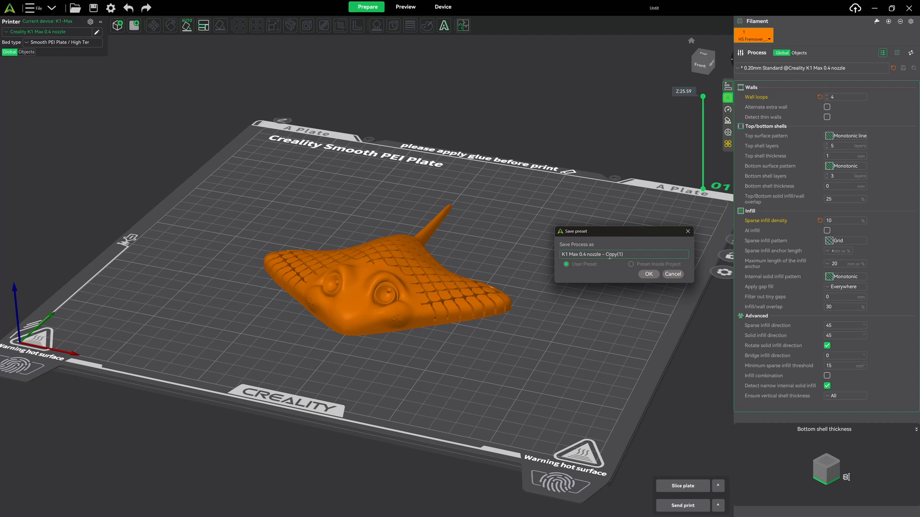
pyautogui.moveTo(604, 254); pyautogui.dragTo(656, 253)
pyautogui.write('Default')
pyautogui.click(648, 275)
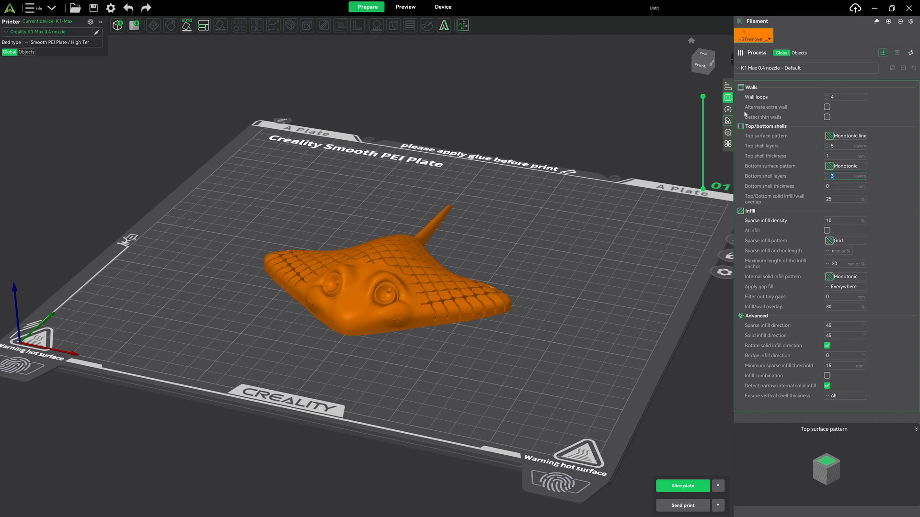
# Check the saved preset's skirt and brim settings, try 2 wall loops, reset the value, and reduce the wall loops to 3
pyautogui.click(727, 143)
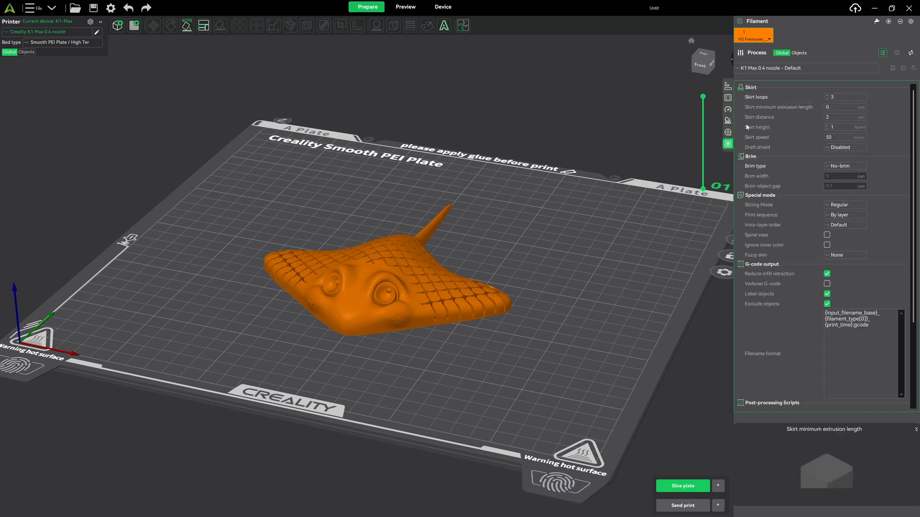
pyautogui.click(728, 97)
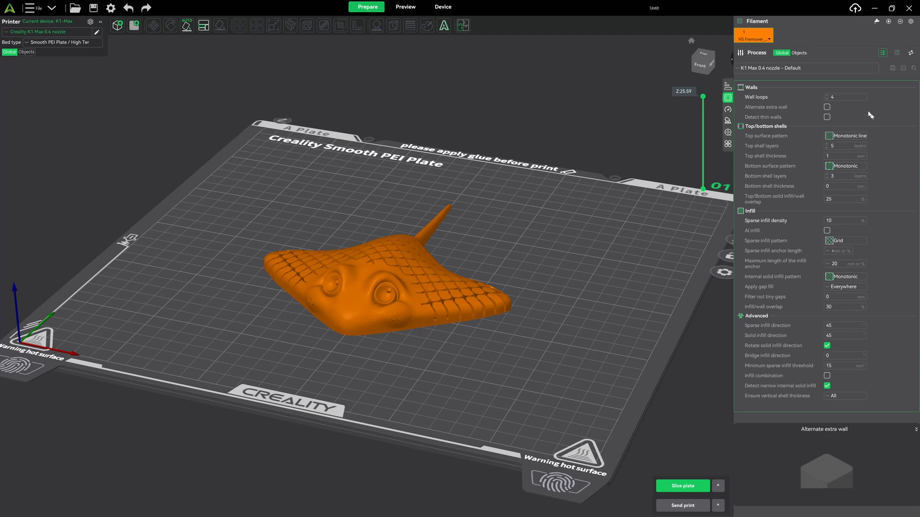
pyautogui.click(827, 99)
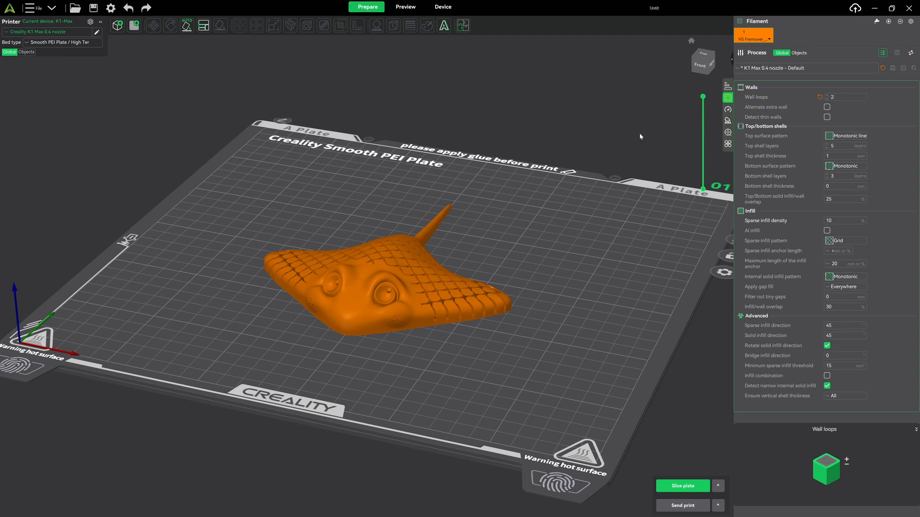
pyautogui.click(819, 97)
pyautogui.click(826, 99)
pyautogui.click(827, 99)
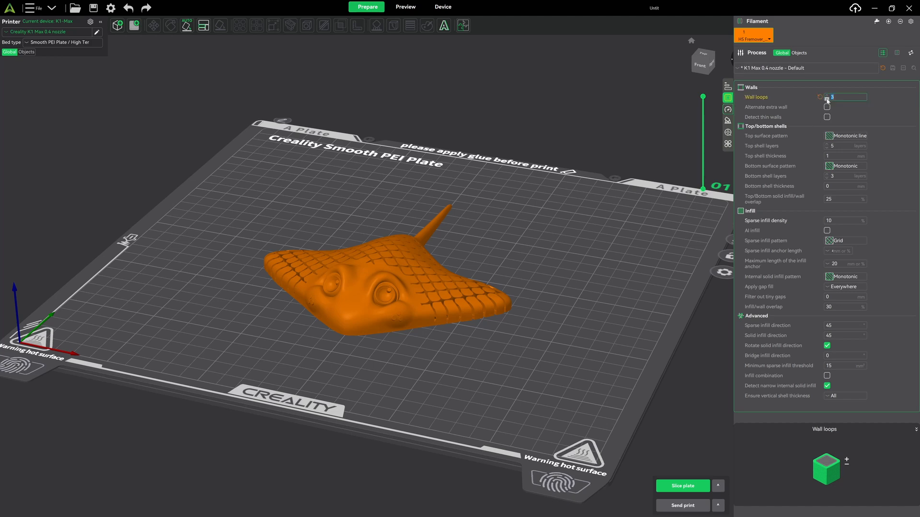